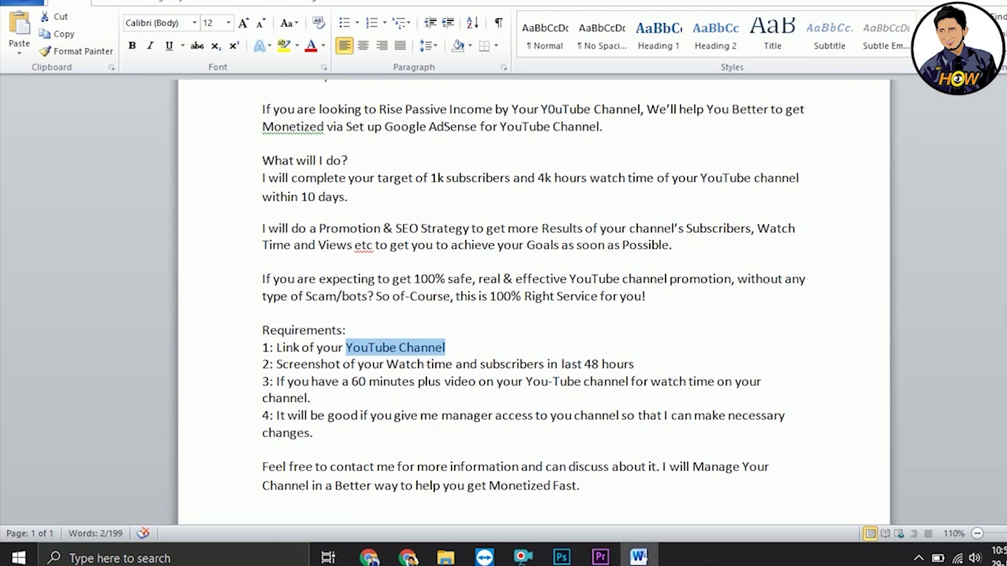
# - Switch to the existing Fiverr gig page and copy its title, "I will help to get your youtube channel monetized"
pyautogui.scroll(1, 533, 291)
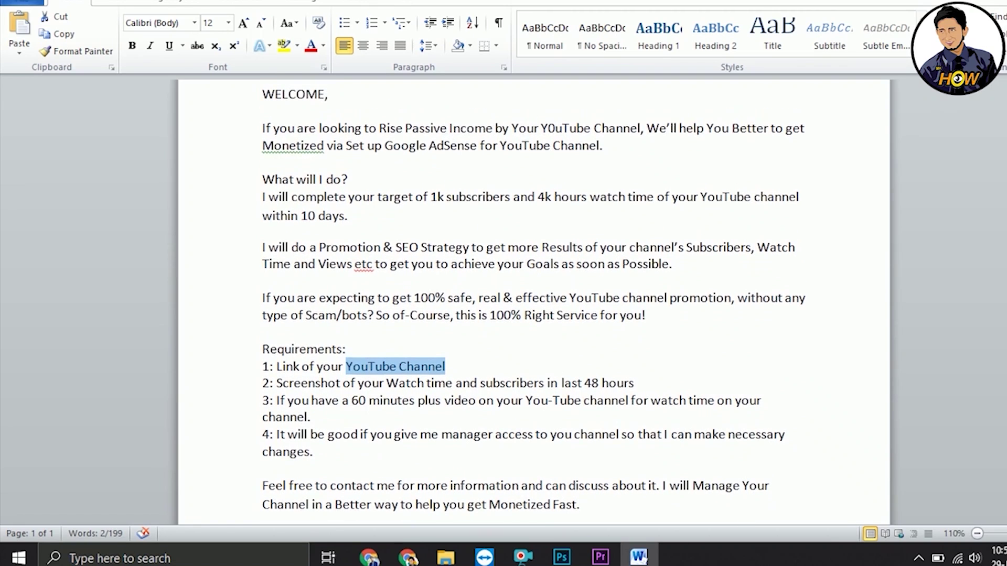
pyautogui.scroll(-1, 533, 292)
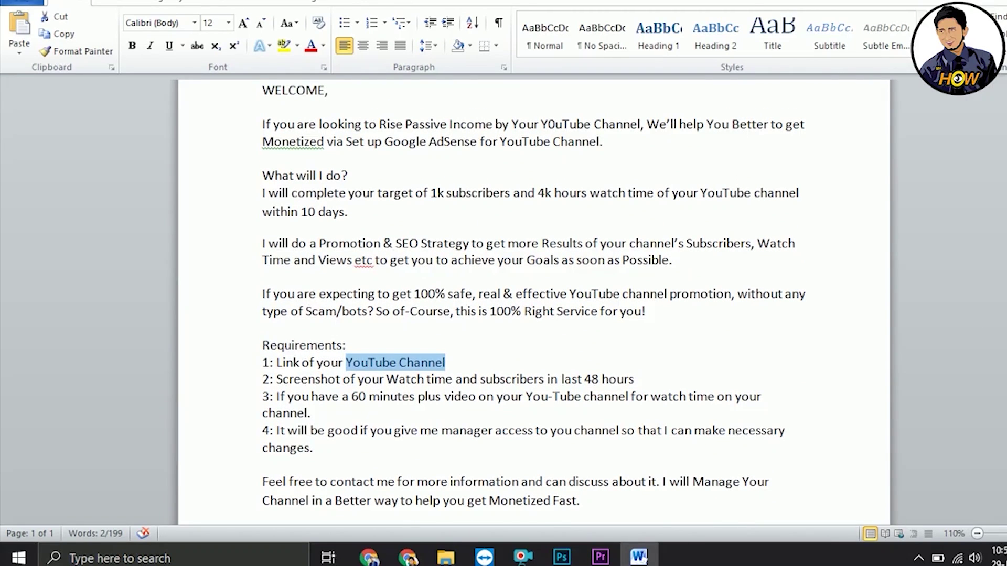
pyautogui.click(406, 561)
pyautogui.click(369, 557)
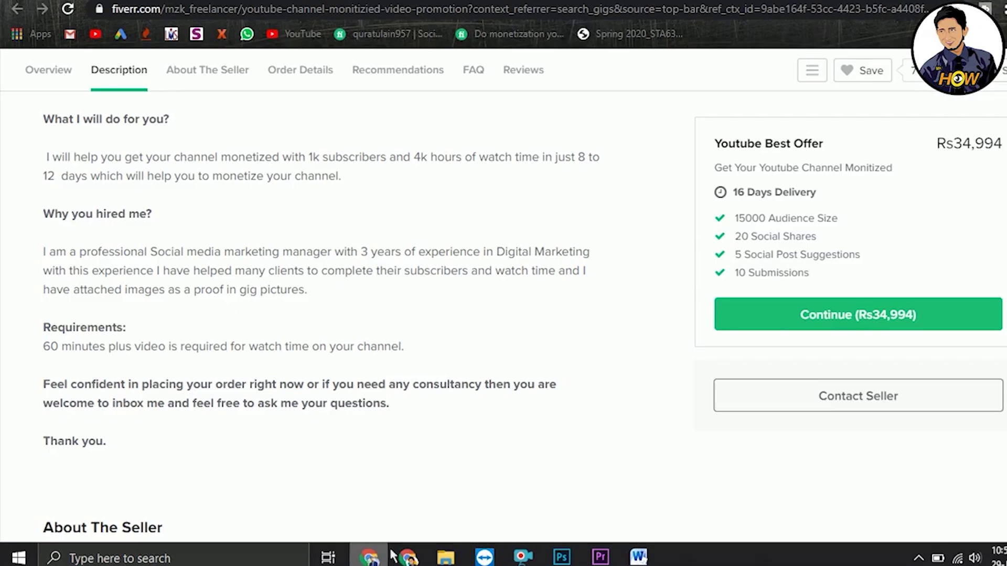
pyautogui.scroll(10, 337, 358)
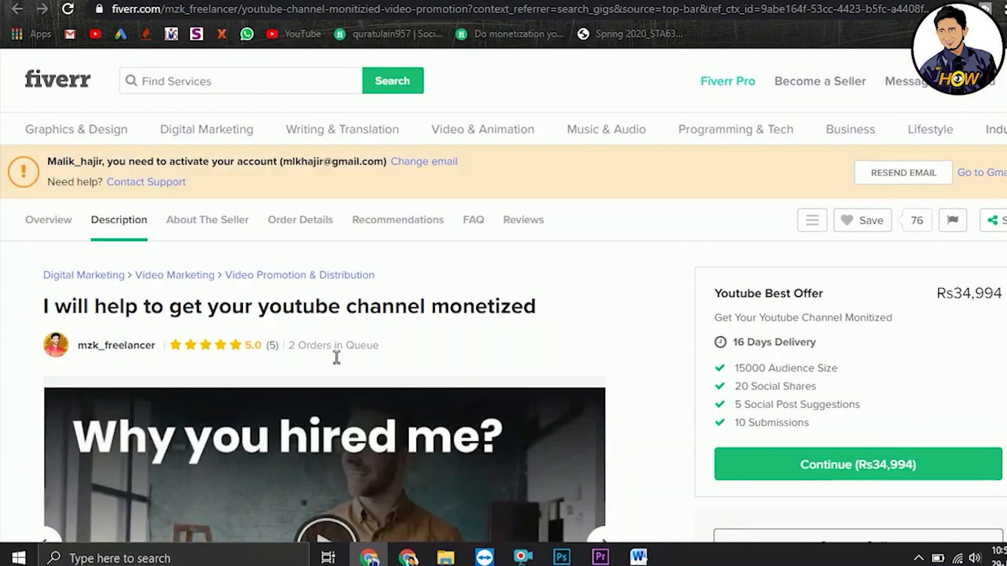
pyautogui.moveTo(548, 304); pyautogui.dragTo(54, 314)
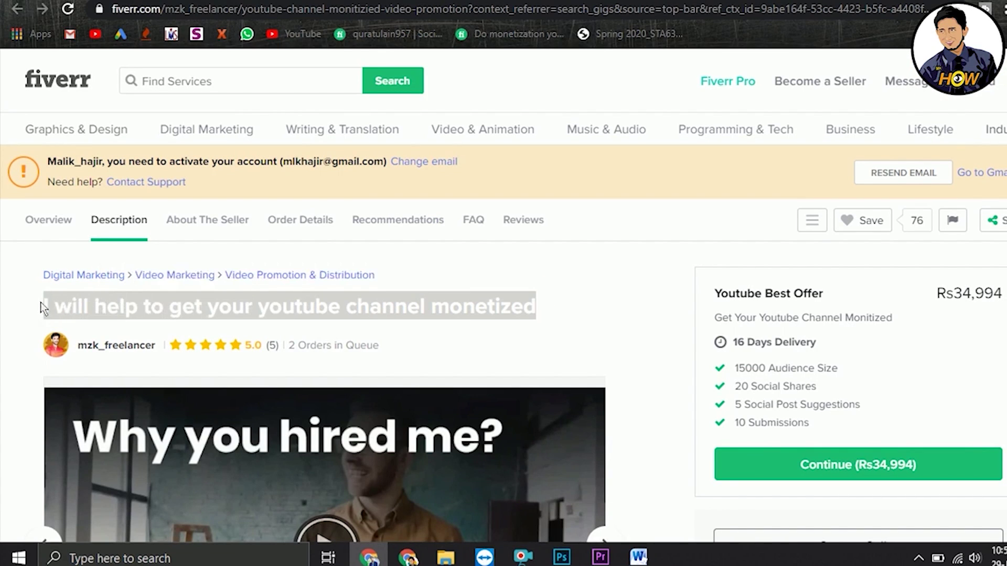
# - In the new gig form, enter "I will help to get your youtube channel monetized" as the gig title
pyautogui.click(407, 557)
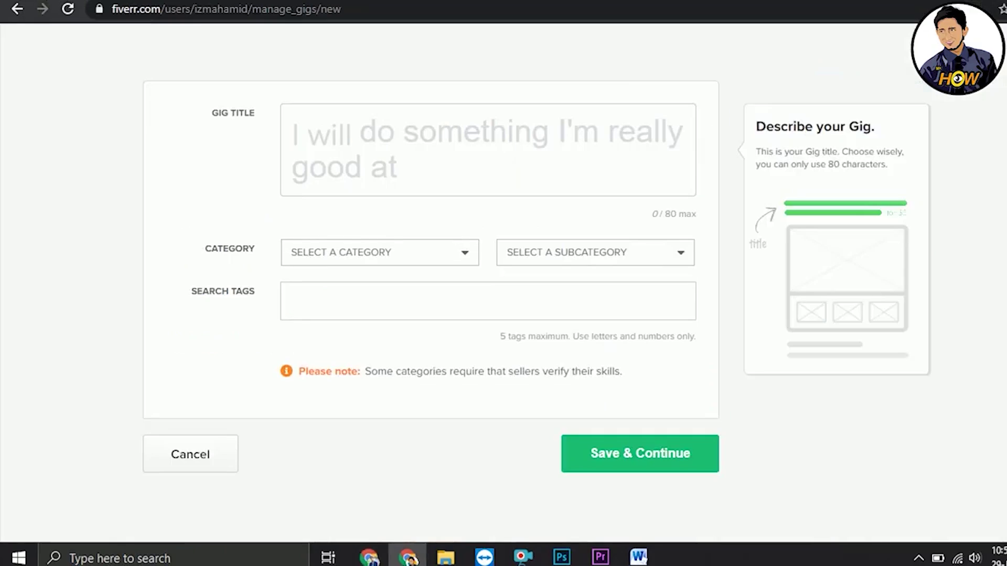
pyautogui.click(447, 150)
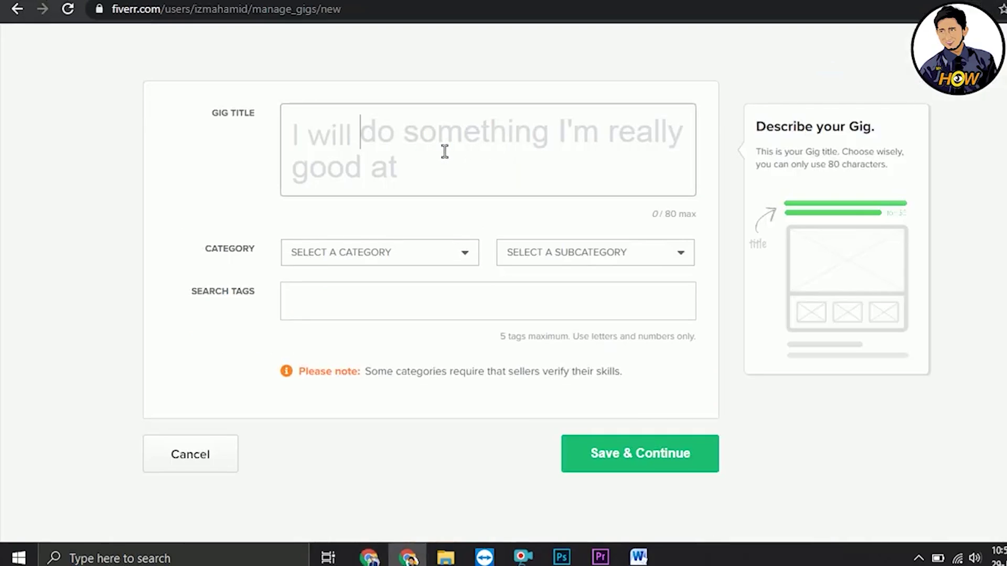
pyautogui.write('I will help to get your youtube channel monetized')
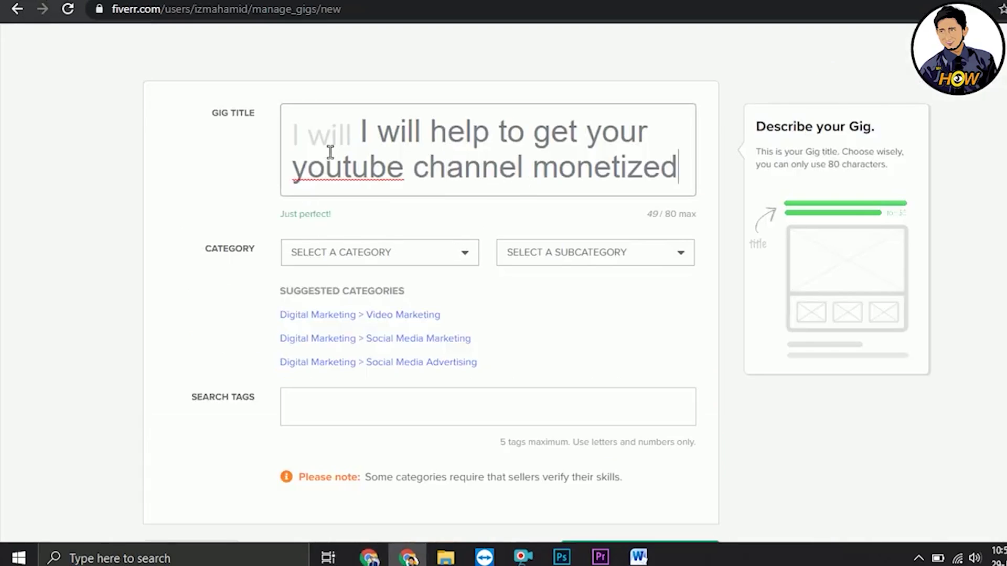
pyautogui.click(363, 141)
# - Set the new gig's category to Digital Marketing
pyautogui.moveTo(405, 253)
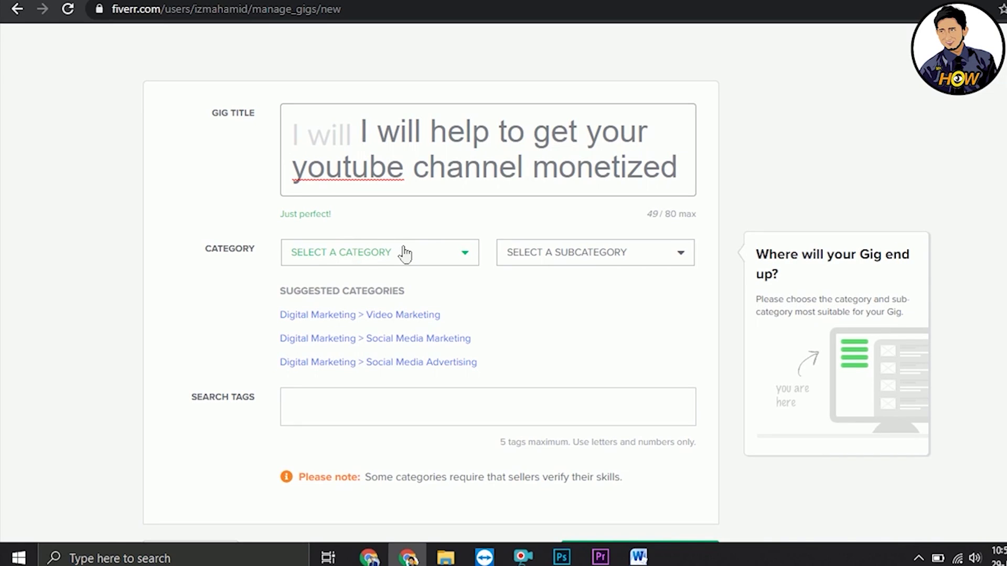
pyautogui.click(405, 254)
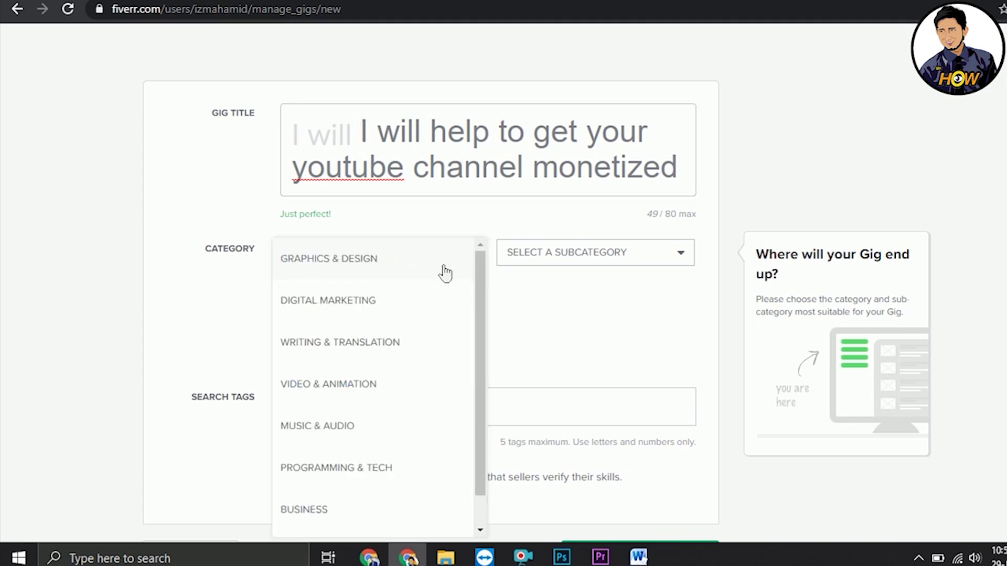
pyautogui.moveTo(475, 282); pyautogui.dragTo(479, 287)
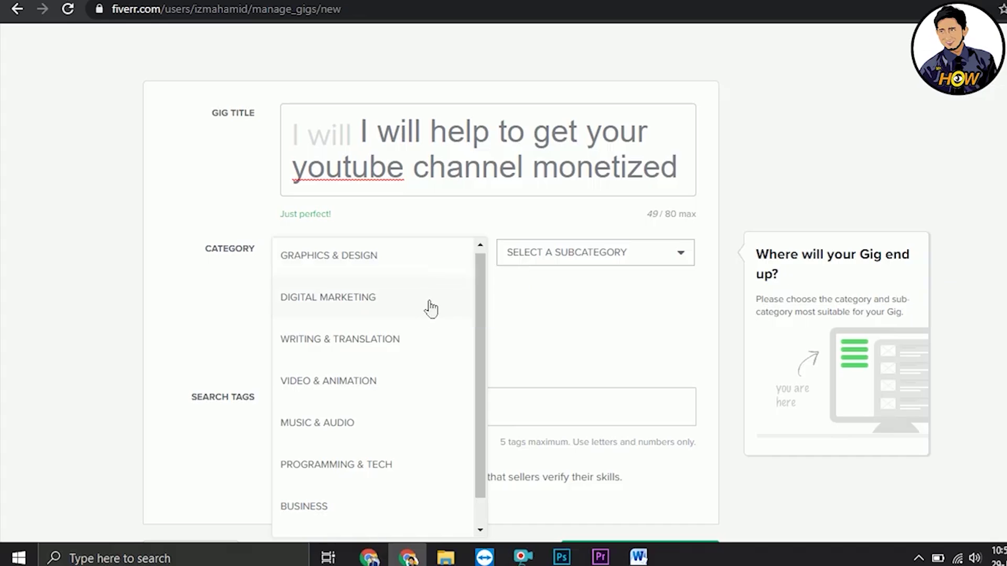
pyautogui.click(464, 313)
pyautogui.click(414, 259)
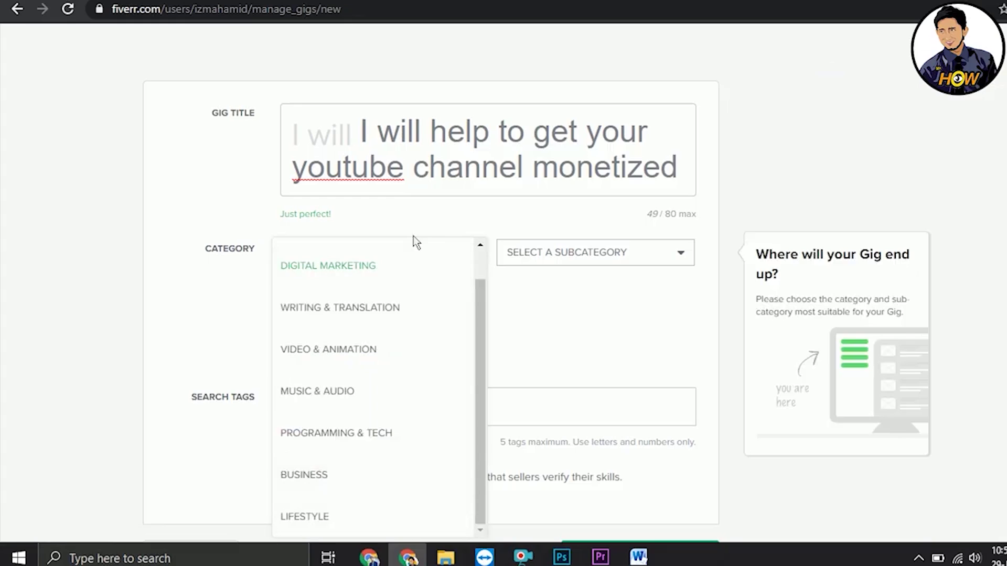
pyautogui.click(412, 274)
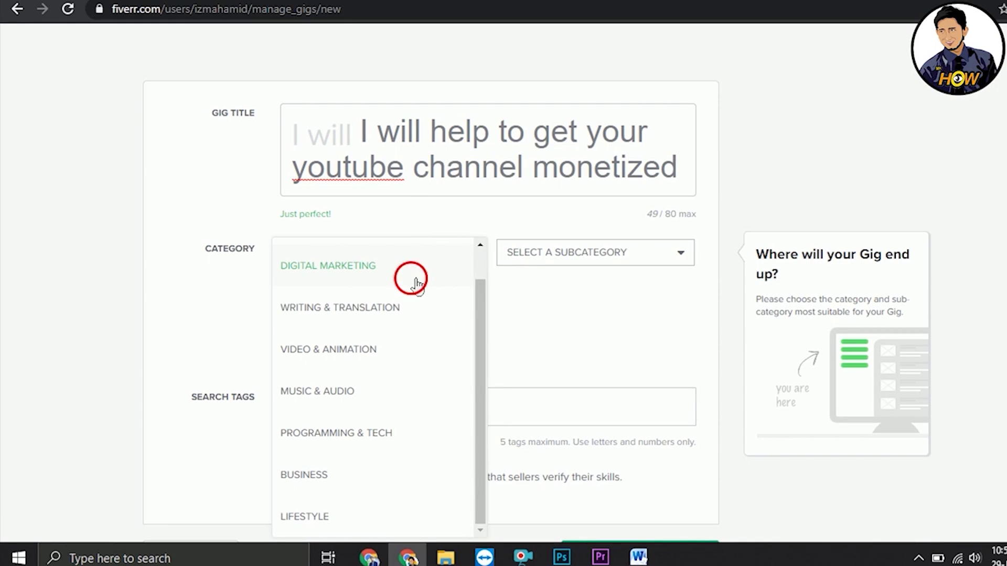
# - Set the new gig's subcategory to Local SEO
pyautogui.click(530, 254)
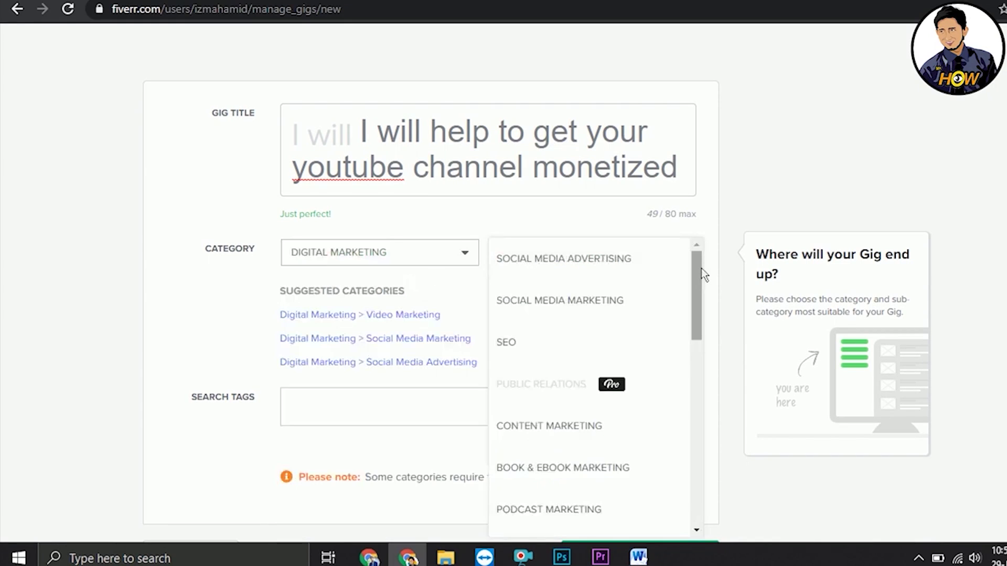
pyautogui.moveTo(703, 274); pyautogui.dragTo(698, 447)
pyautogui.click(640, 313)
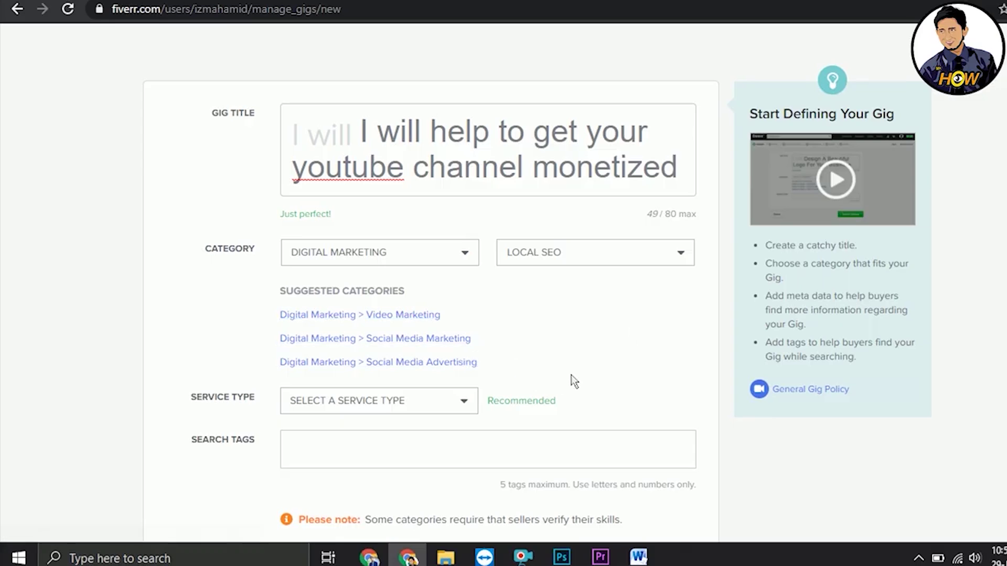
# - Set the gig's service type to Local Citations and Directories
pyautogui.scroll(-3, 357, 223)
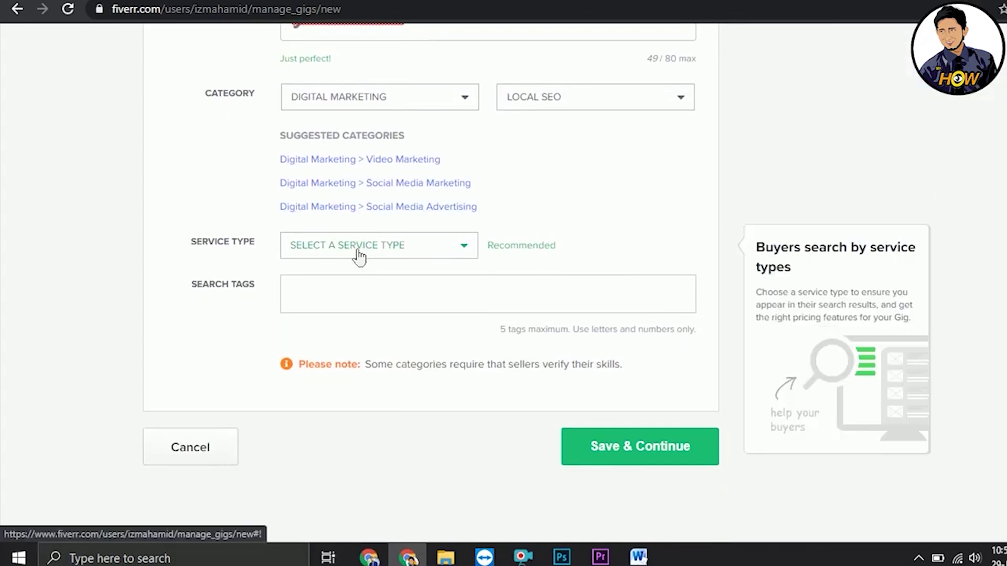
pyautogui.click(357, 253)
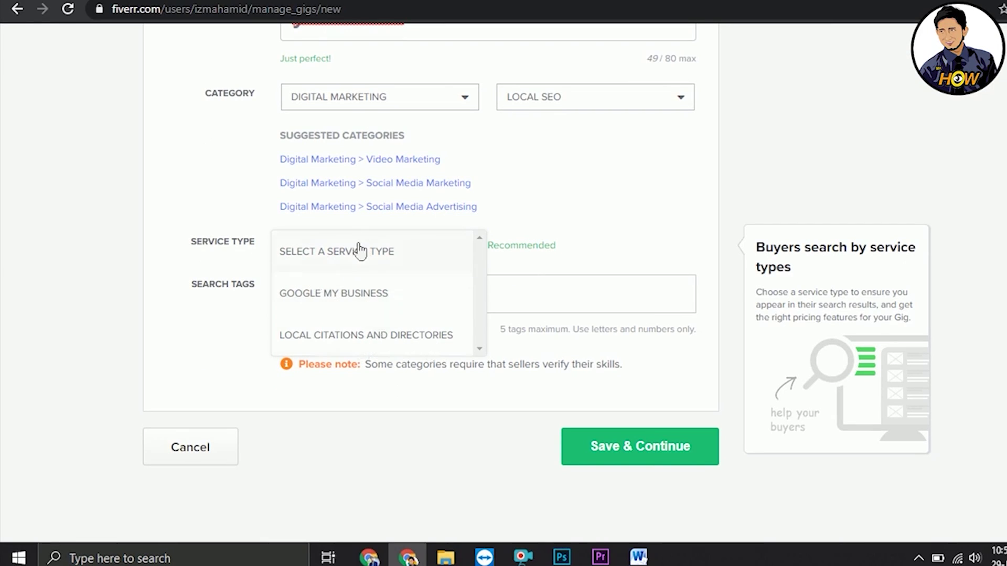
pyautogui.click(342, 336)
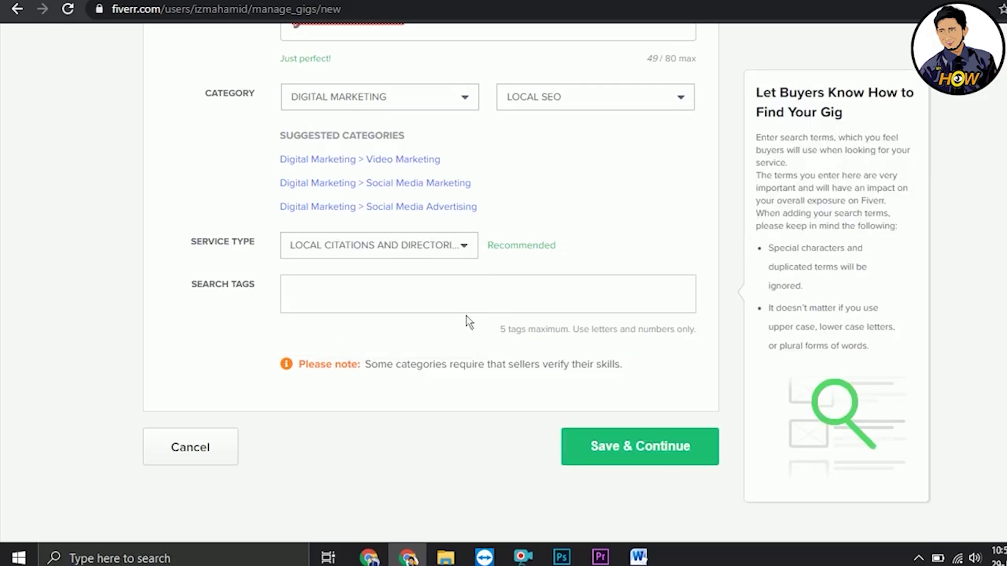
# - Examine the existing gig page's order details, FAQ, reviews and related tags for ideas for the new gig's search tags
pyautogui.click(399, 306)
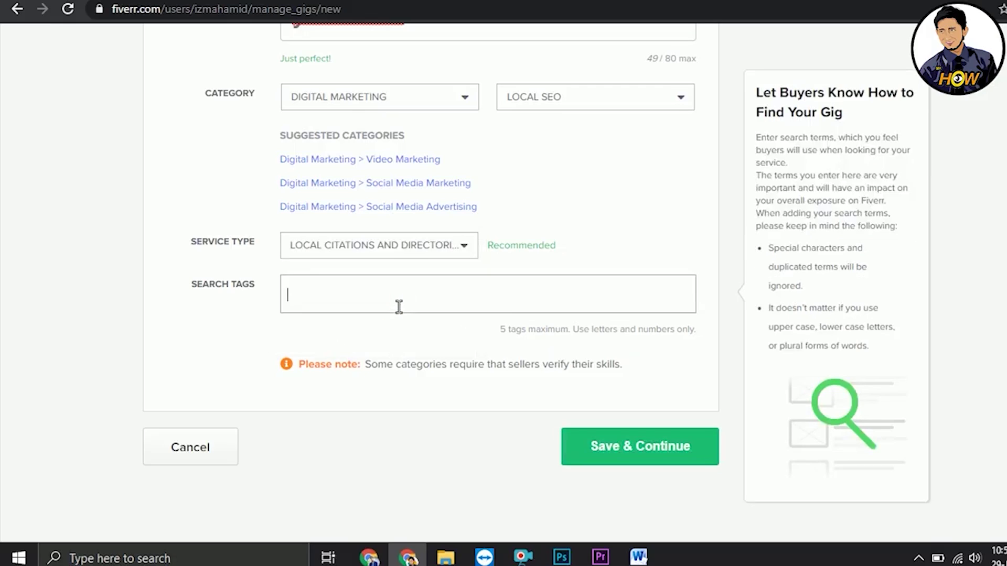
pyautogui.click(373, 557)
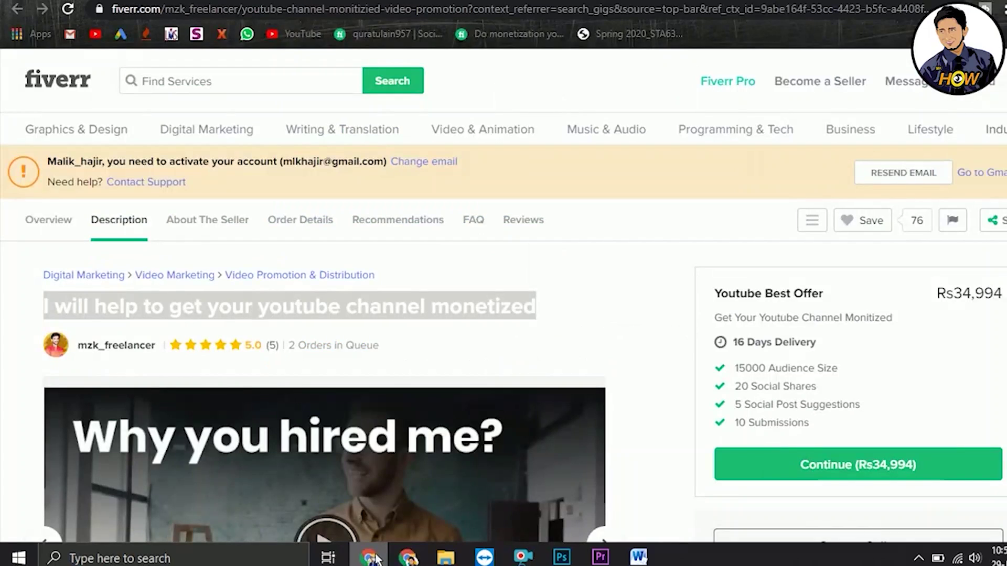
pyautogui.scroll(-15, 324, 314)
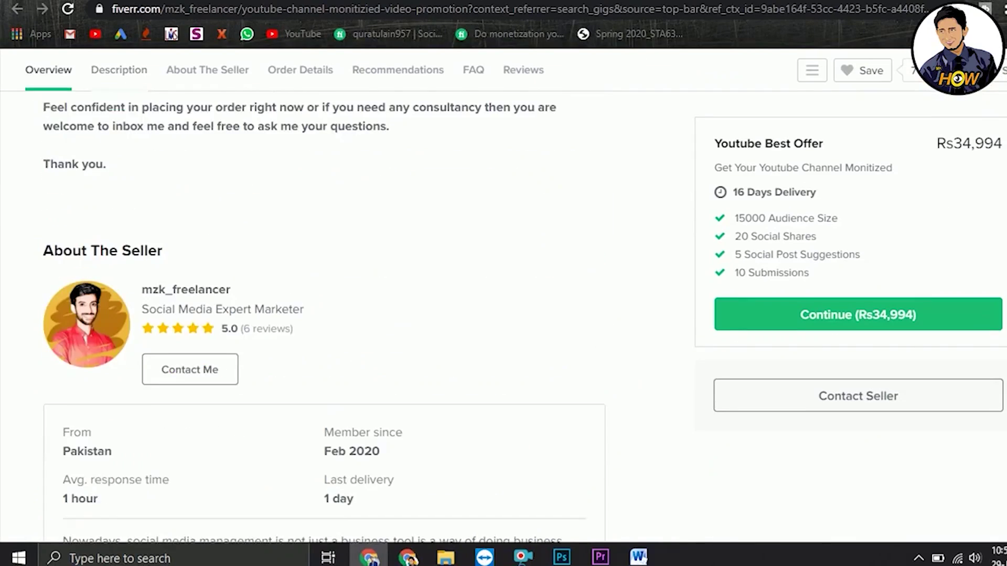
pyautogui.scroll(-3, 324, 315)
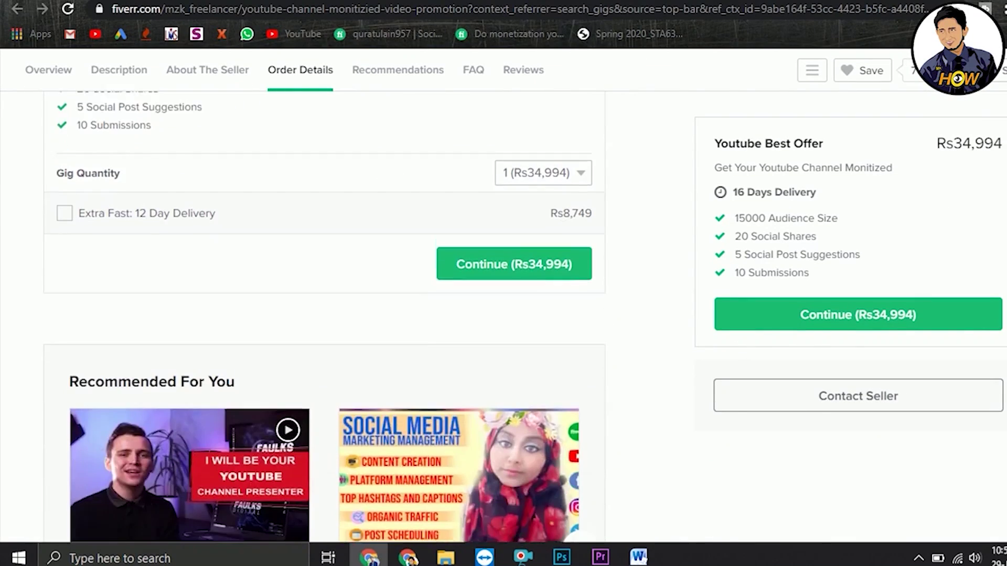
pyautogui.scroll(8, 324, 315)
pyautogui.scroll(-10, 324, 314)
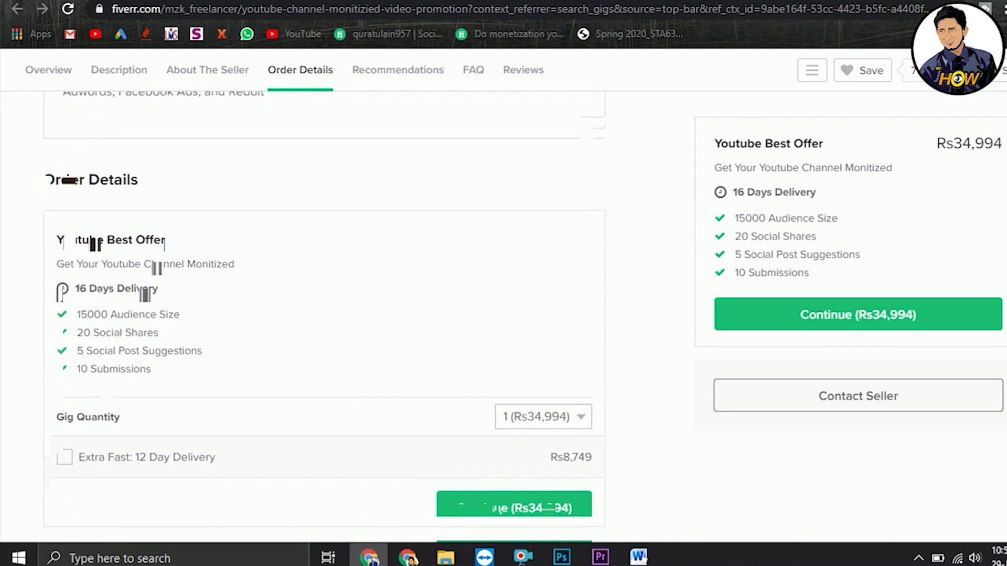
pyautogui.scroll(-10, 324, 315)
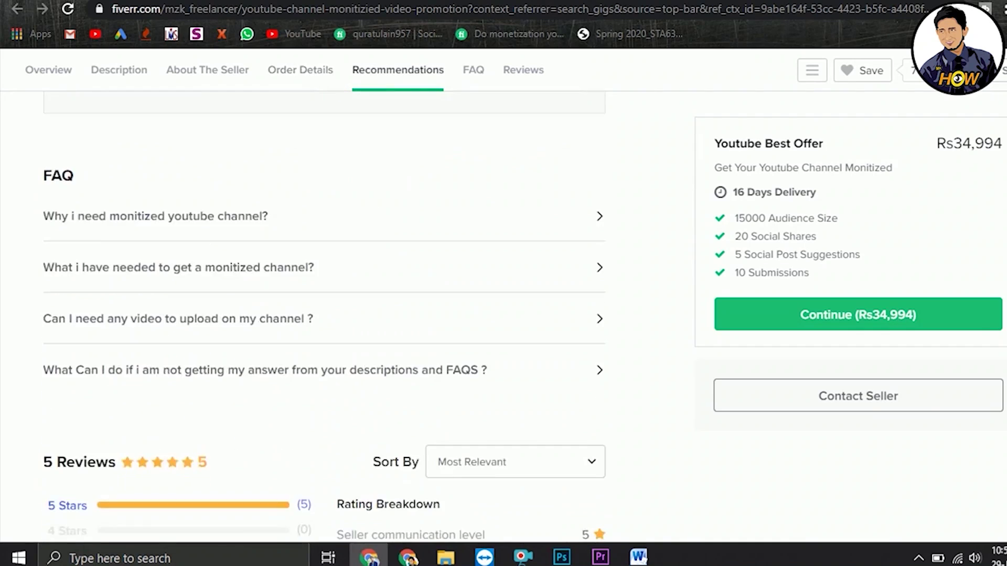
pyautogui.scroll(-12, 119, 336)
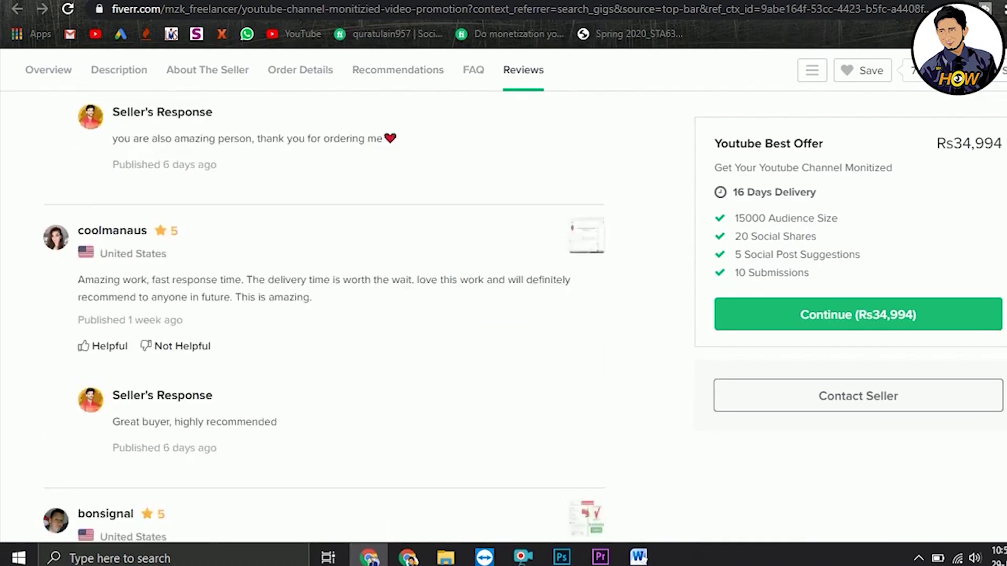
pyautogui.scroll(5, 119, 336)
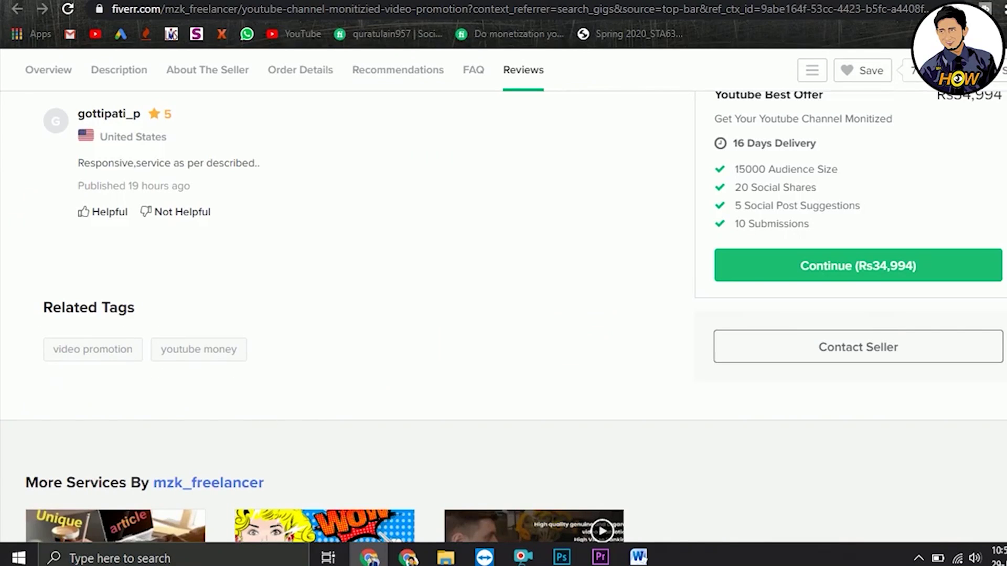
# - Return to the new gig form and add "video promotion" as a search tag
pyautogui.click(407, 557)
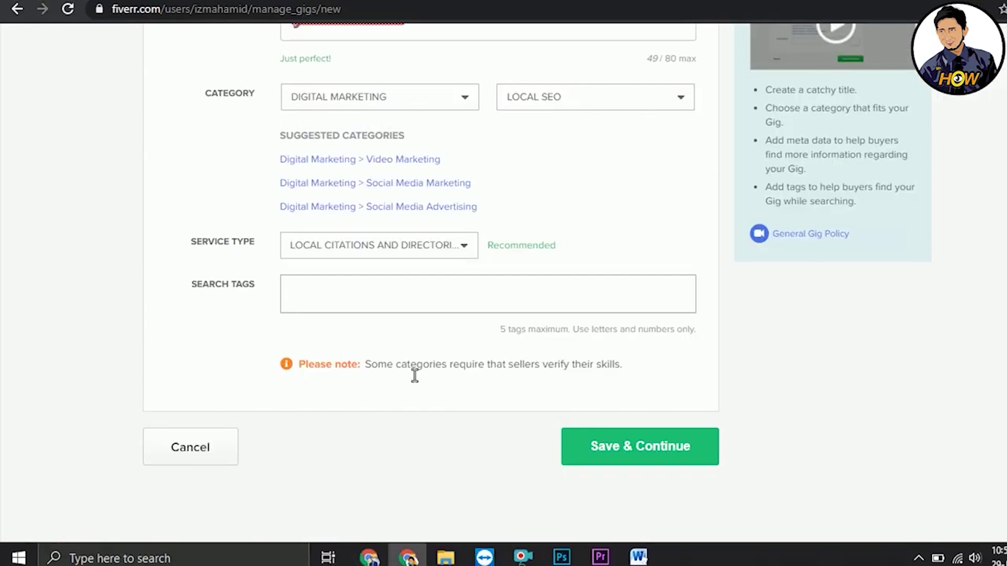
pyautogui.write('video')
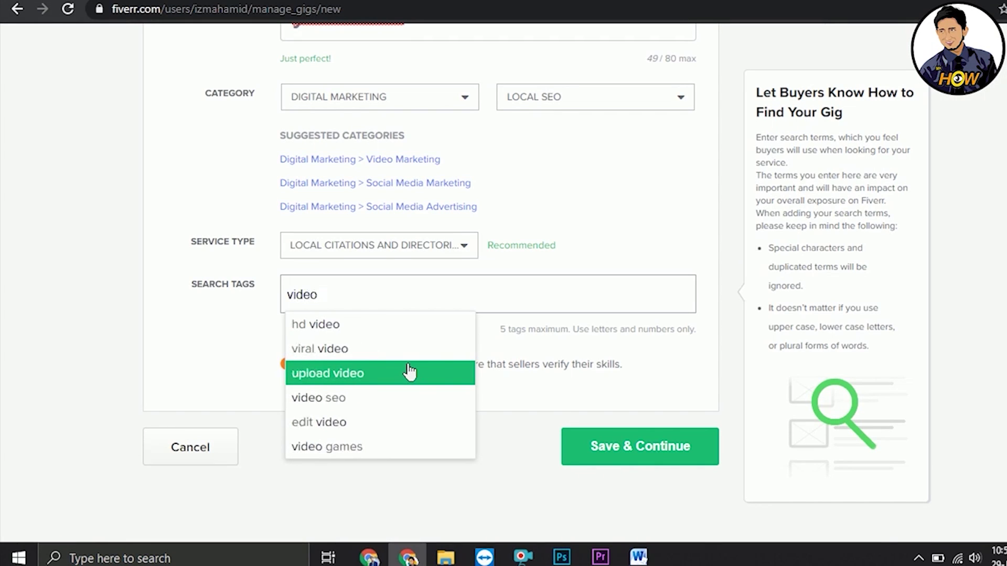
pyautogui.write(' pt')
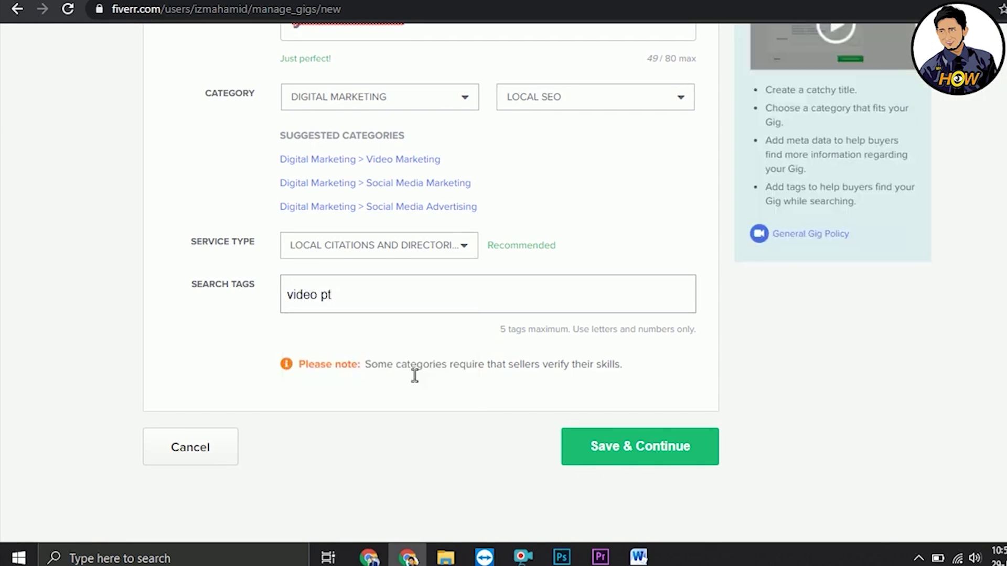
pyautogui.press('BackSpace')
pyautogui.write('r')
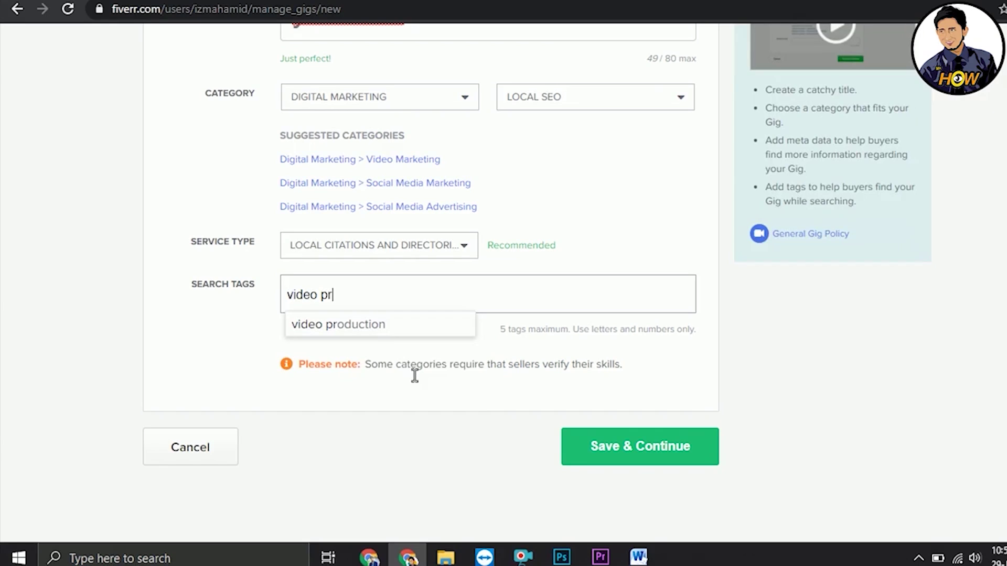
pyautogui.write('omotion')
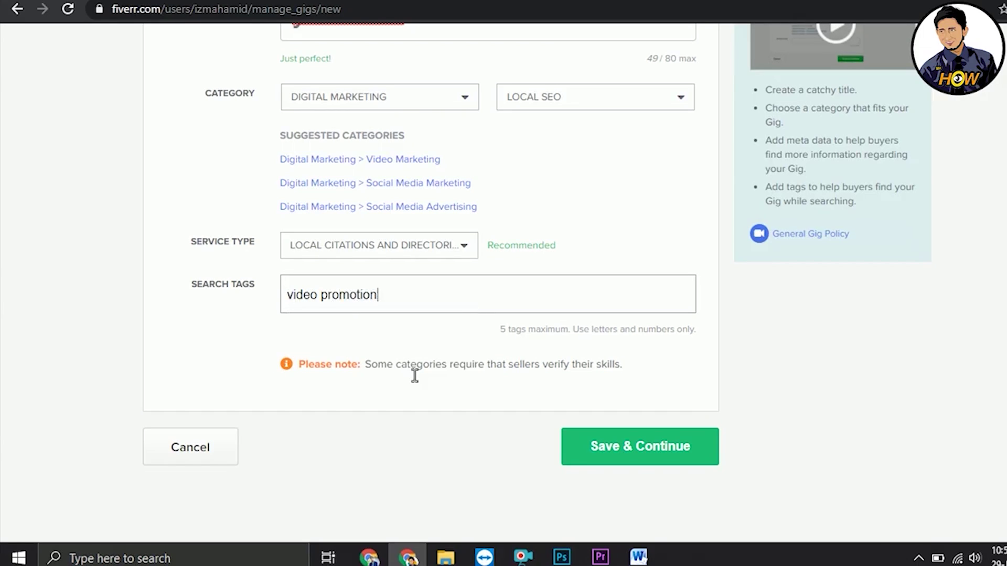
pyautogui.press('Return')
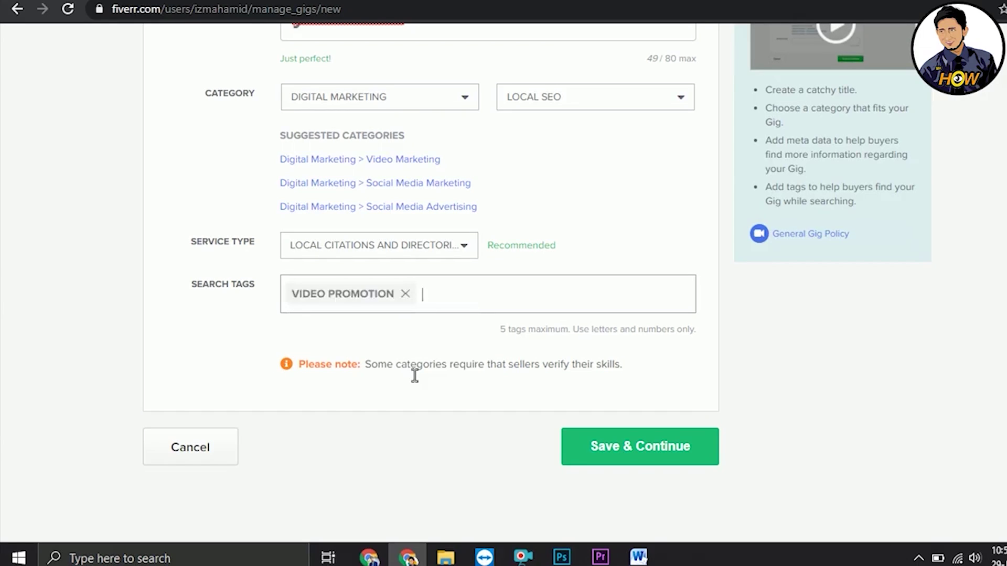
# - Add "youtube monitization" as a search tag, and save the gig's overview to continue to pricing
pyautogui.write('yo')
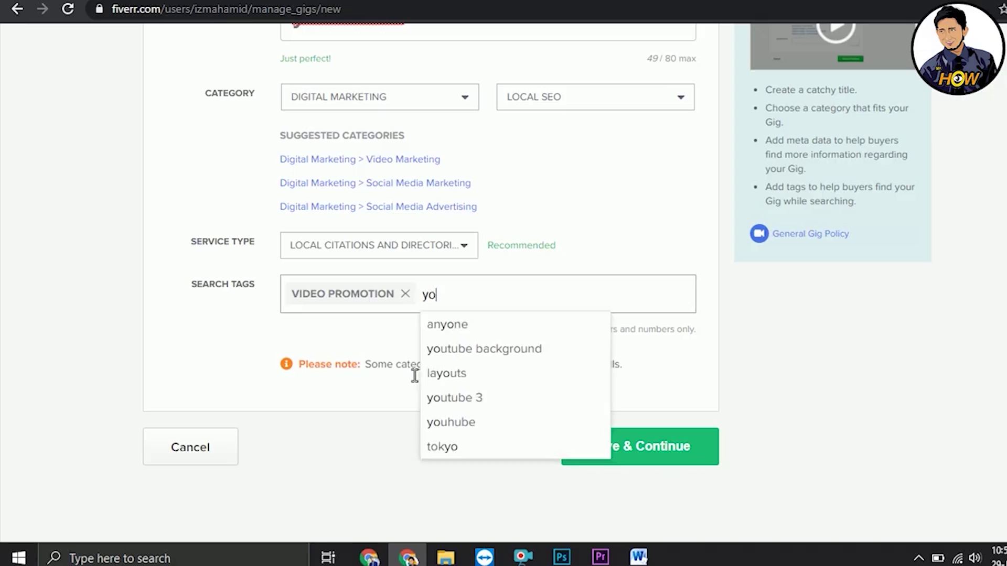
pyautogui.write('utube ')
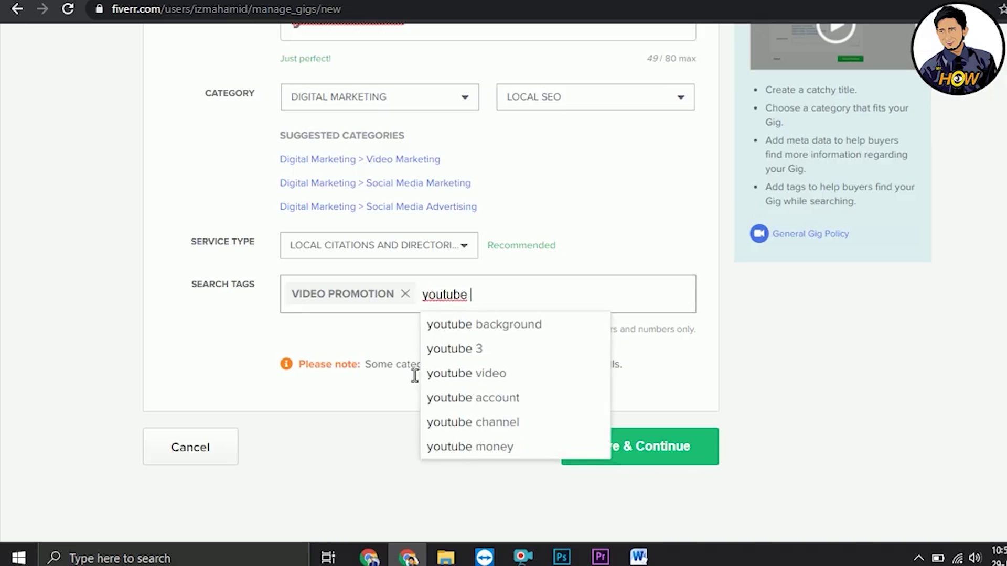
pyautogui.write('monitiza')
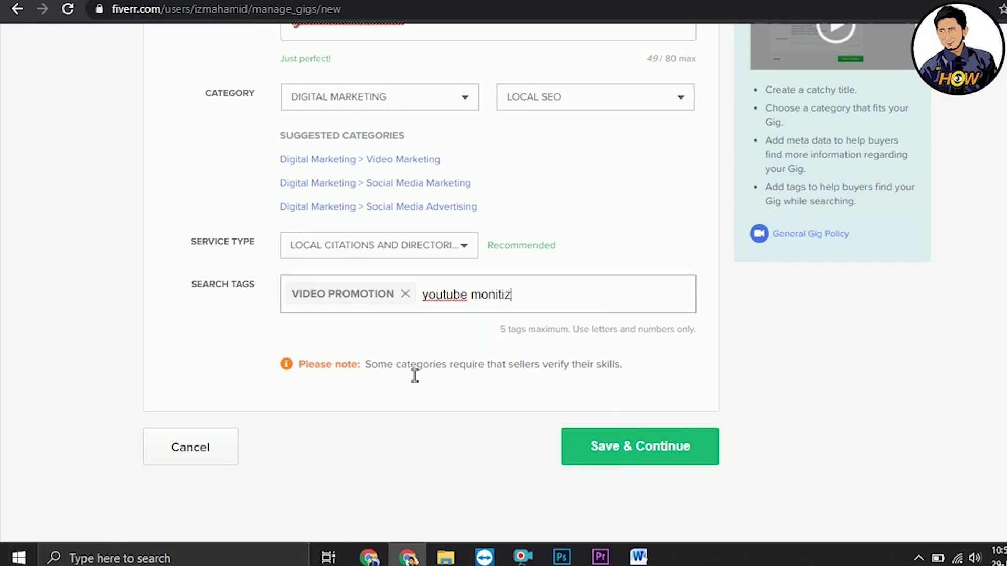
pyautogui.write('tion')
pyautogui.press('Return')
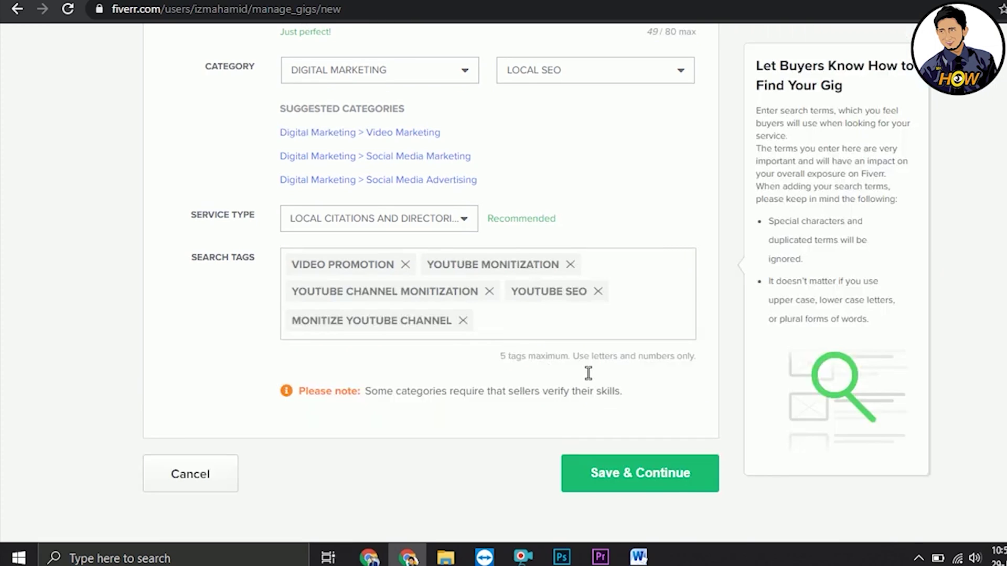
pyautogui.click(621, 477)
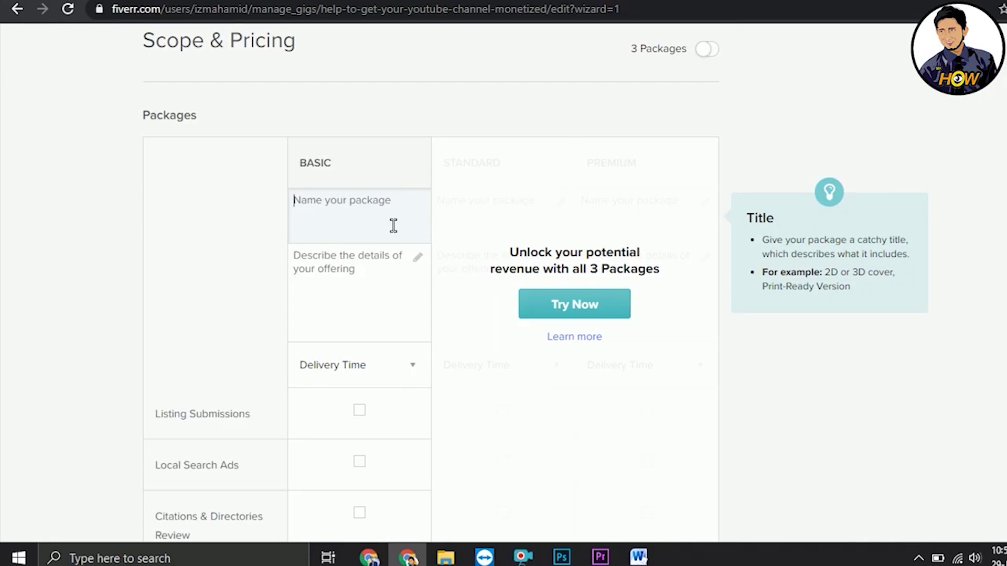
pyautogui.write('1k')
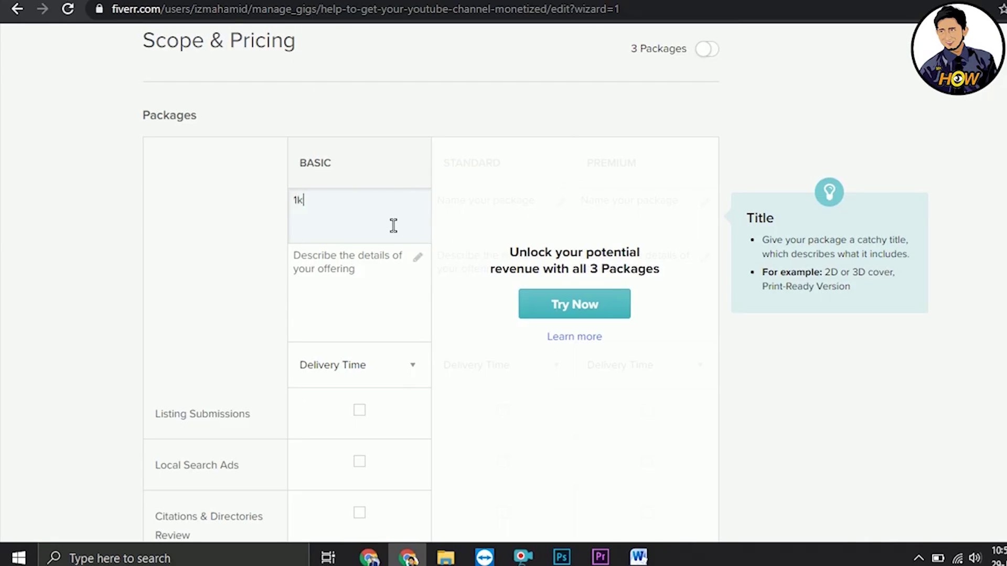
pyautogui.write(' S')
pyautogui.press('BackSpace')
pyautogui.press('BackSpace')
pyautogui.press('BackSpace')
pyautogui.press('BackSpace')
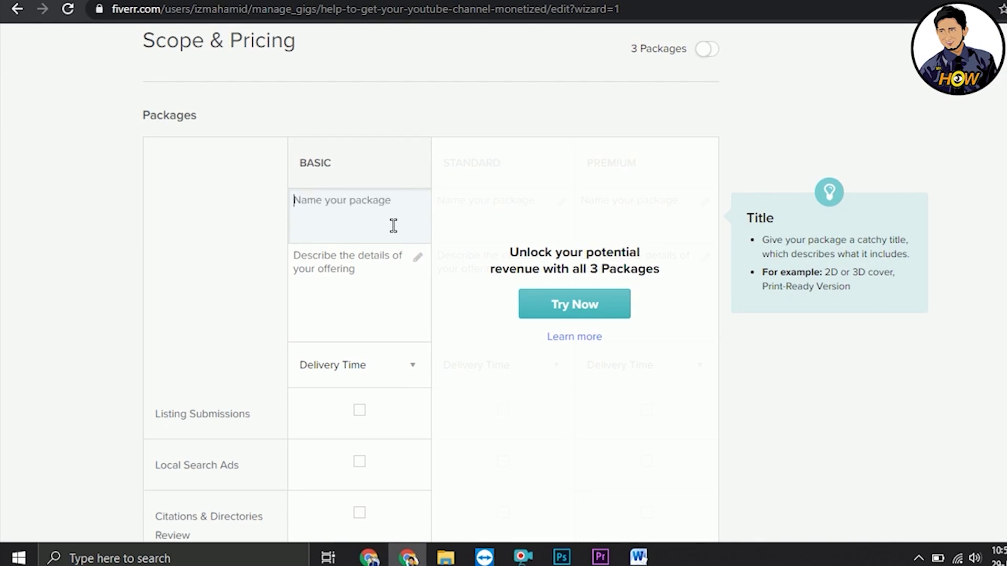
# - Name the Basic package "Monetization for 1 YouTube Channel", correcting the misspelled words
pyautogui.write('Moneti')
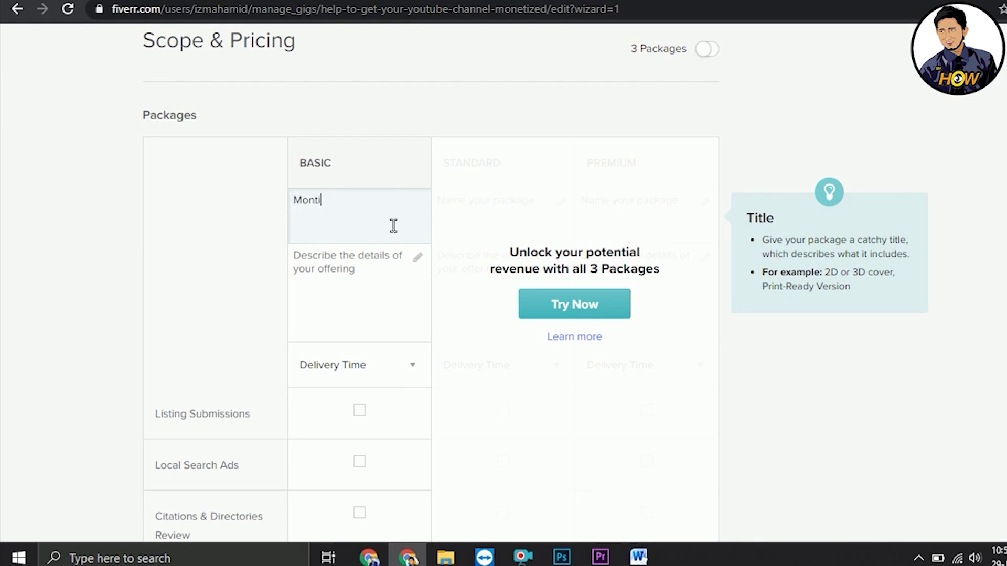
pyautogui.write('zation for 1 Youtube Ch')
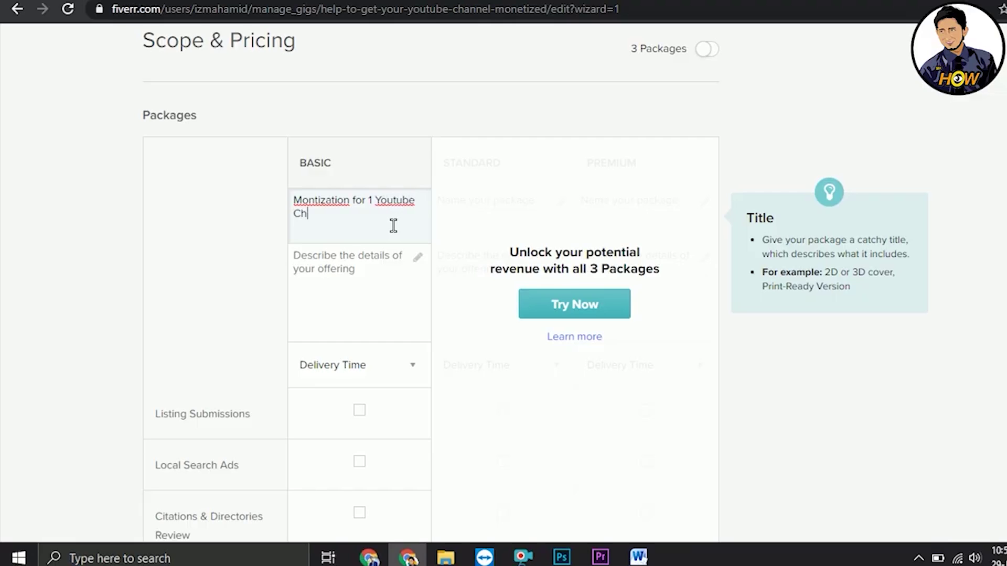
pyautogui.write('annel')
pyautogui.rightClick(336, 201)
pyautogui.click(402, 211)
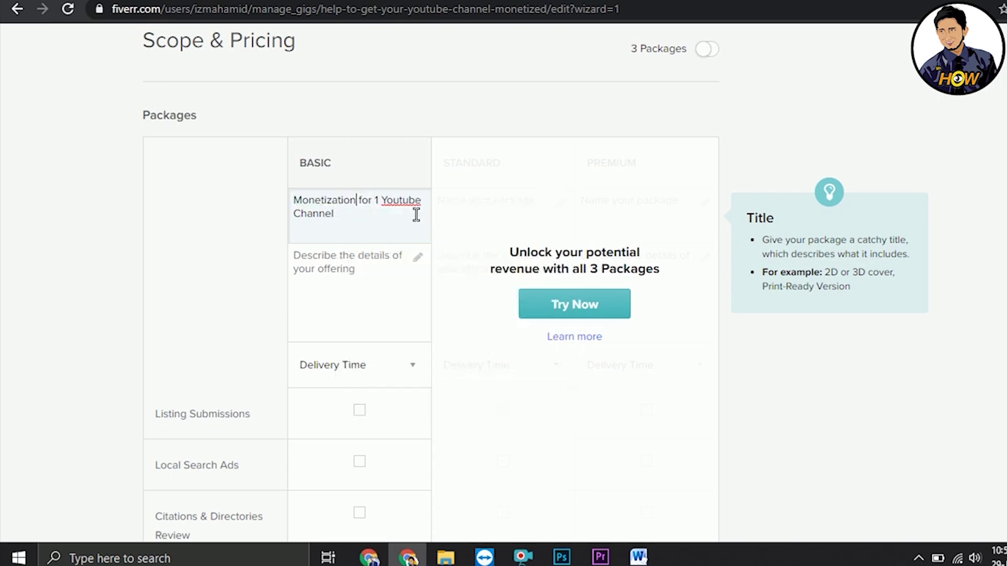
pyautogui.rightClick(404, 204)
pyautogui.click(440, 216)
# - Describe the Basic package's offering as "1k subscribers and 4k hours watch time"
pyautogui.click(373, 286)
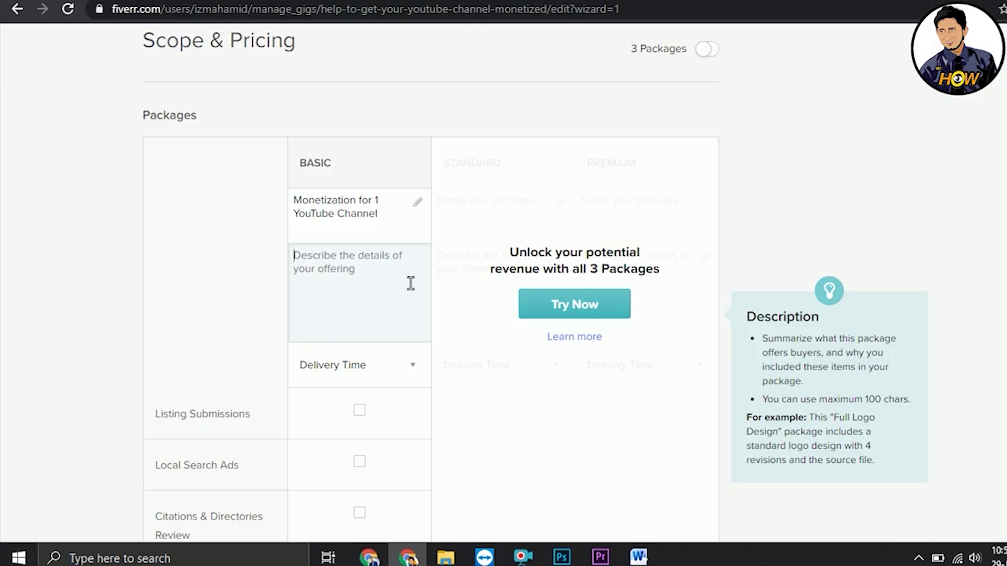
pyautogui.write('I')
pyautogui.press('BackSpace')
pyautogui.write('1')
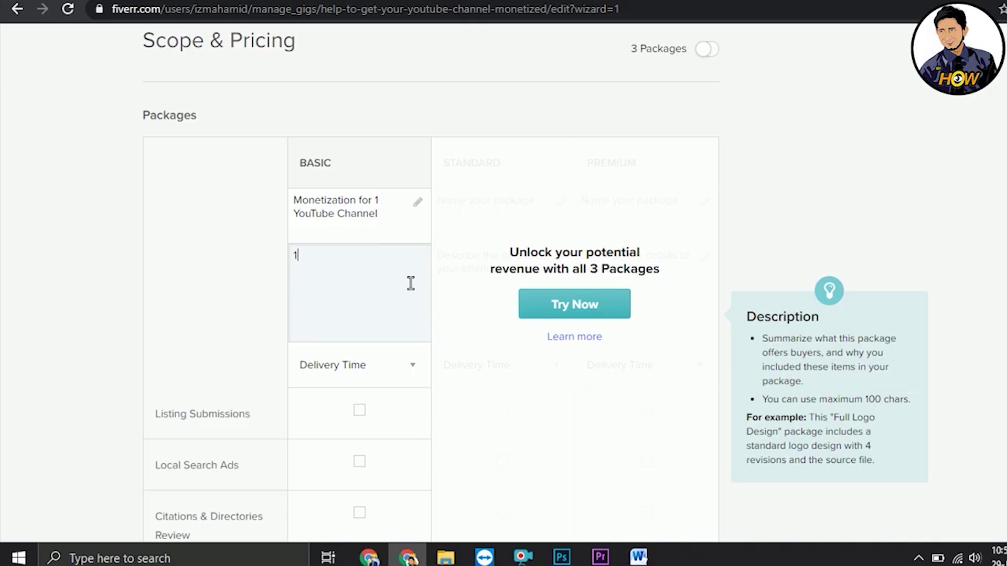
pyautogui.write('k subscribers and 4k')
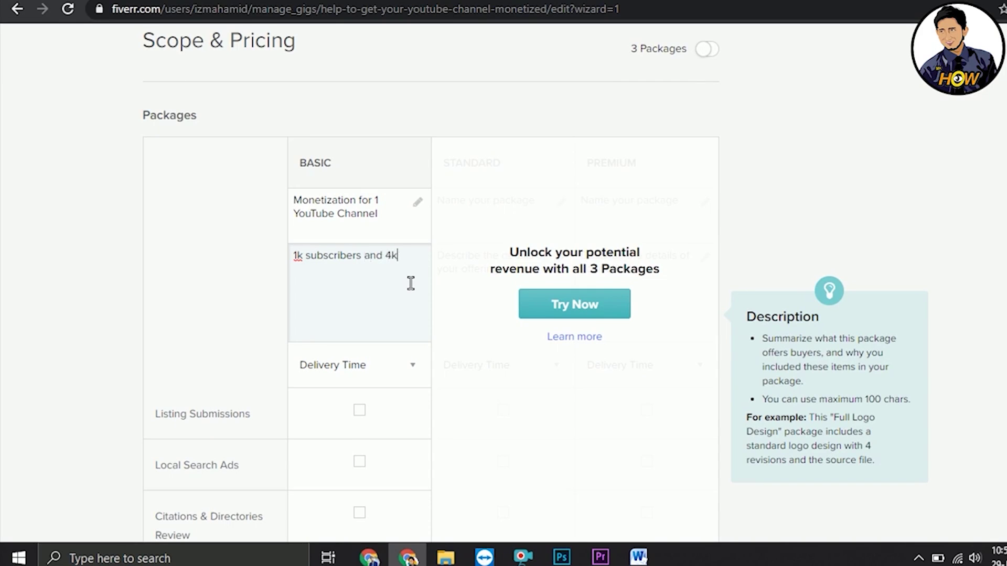
pyautogui.write(' houe')
pyautogui.press('BackSpace')
pyautogui.write('rs watch time')
# - Set the Basic package's delivery time to 10 days, and save the pricing to continue to the description
pyautogui.click(413, 373)
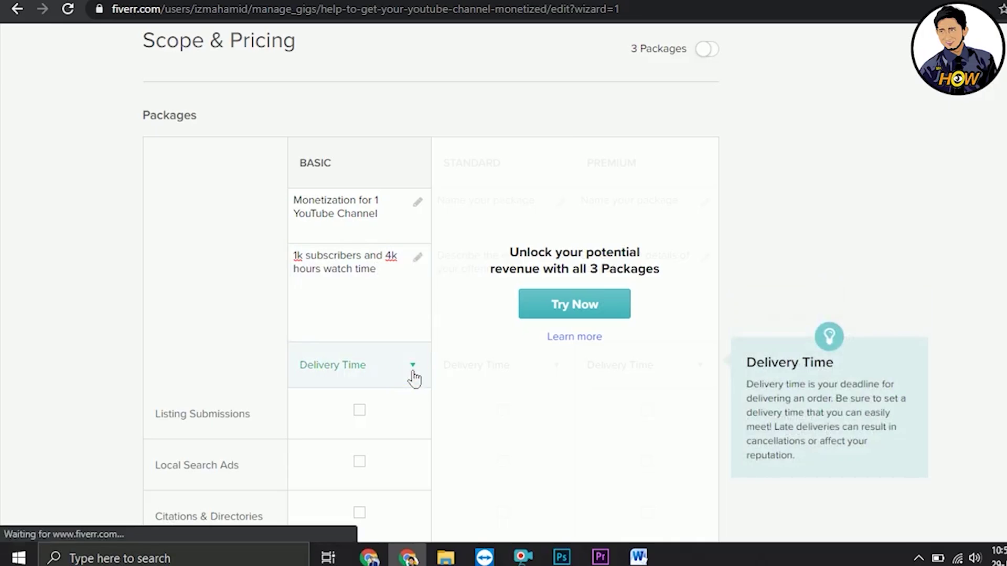
pyautogui.moveTo(428, 372); pyautogui.dragTo(423, 411)
pyautogui.click(369, 557)
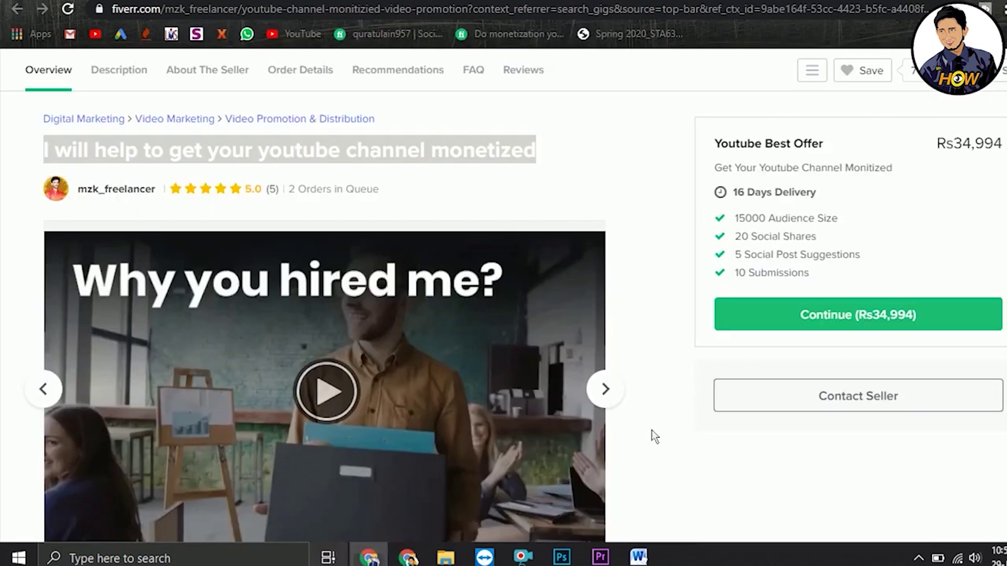
pyautogui.click(405, 557)
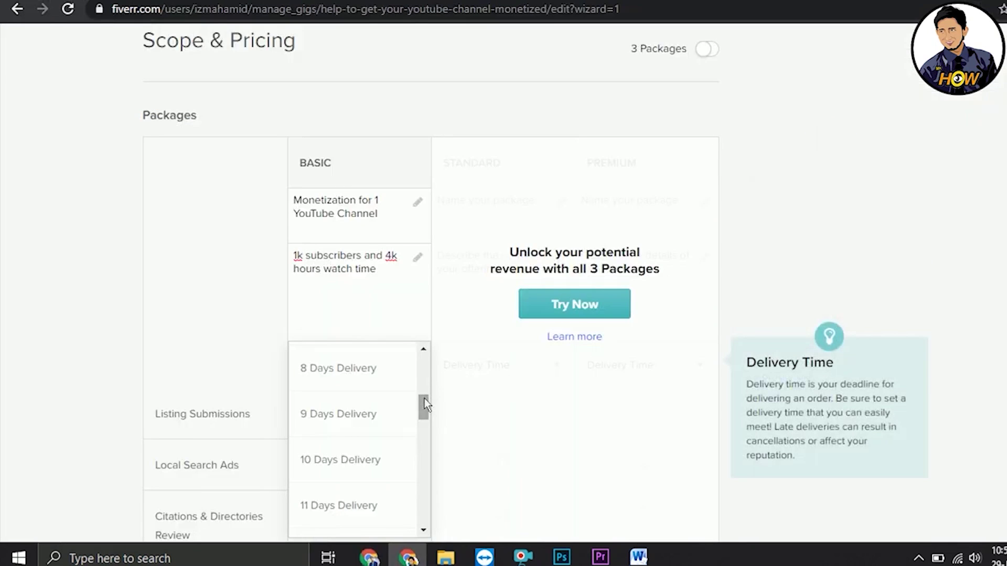
pyautogui.moveTo(423, 404); pyautogui.dragTo(425, 408)
pyautogui.click(373, 440)
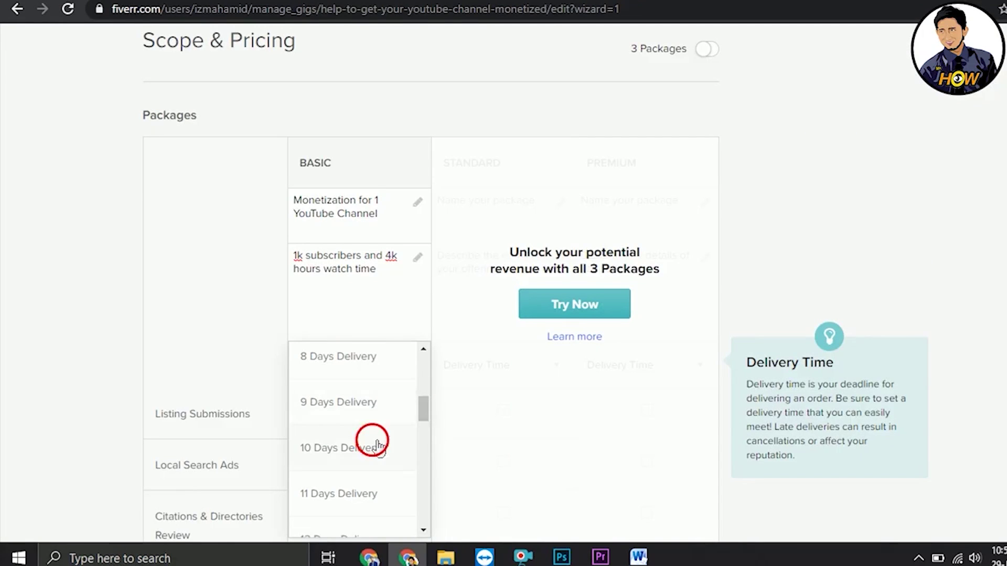
pyautogui.scroll(-3, 504, 283)
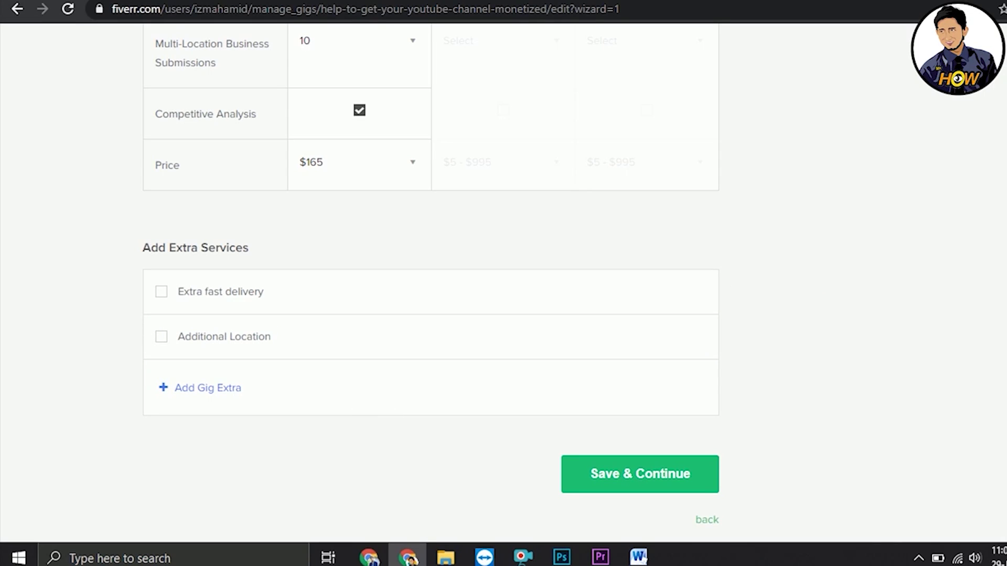
pyautogui.click(643, 478)
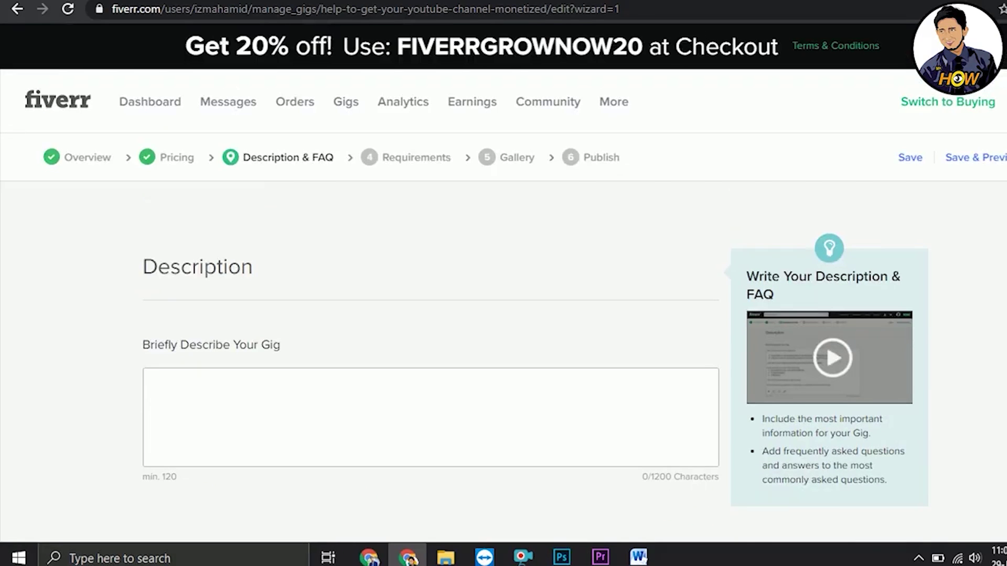
# - Copy the whole prepared gig text from the Word document and paste it as the new gig's description
pyautogui.scroll(-2, 503, 283)
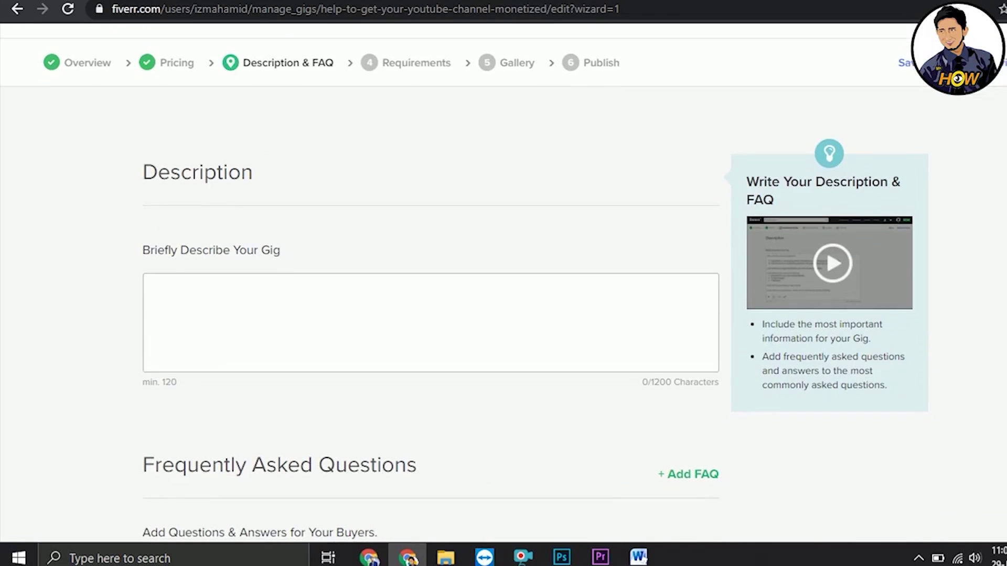
pyautogui.click(638, 557)
pyautogui.moveTo(589, 514); pyautogui.dragTo(122, 2)
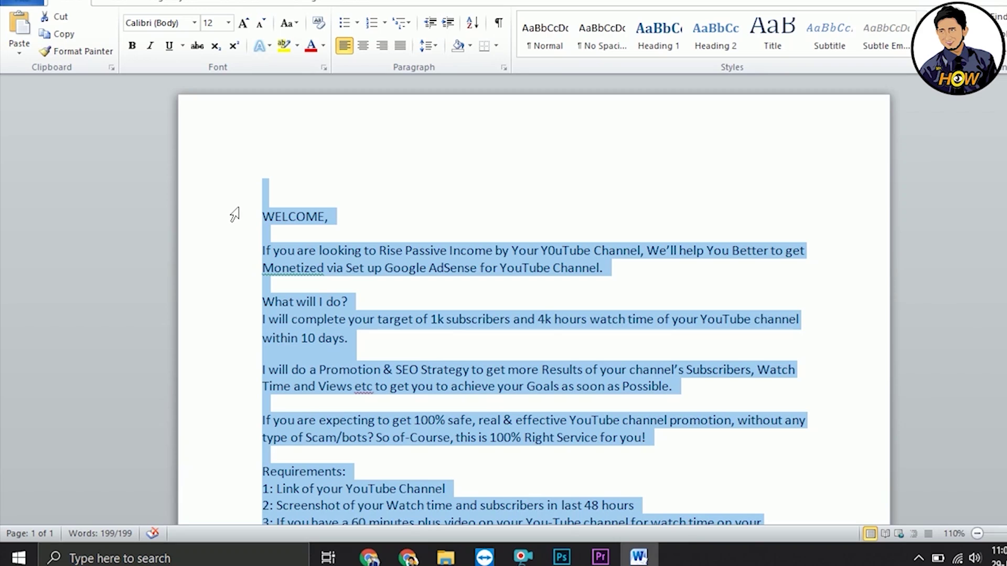
pyautogui.click(407, 557)
pyautogui.click(367, 317)
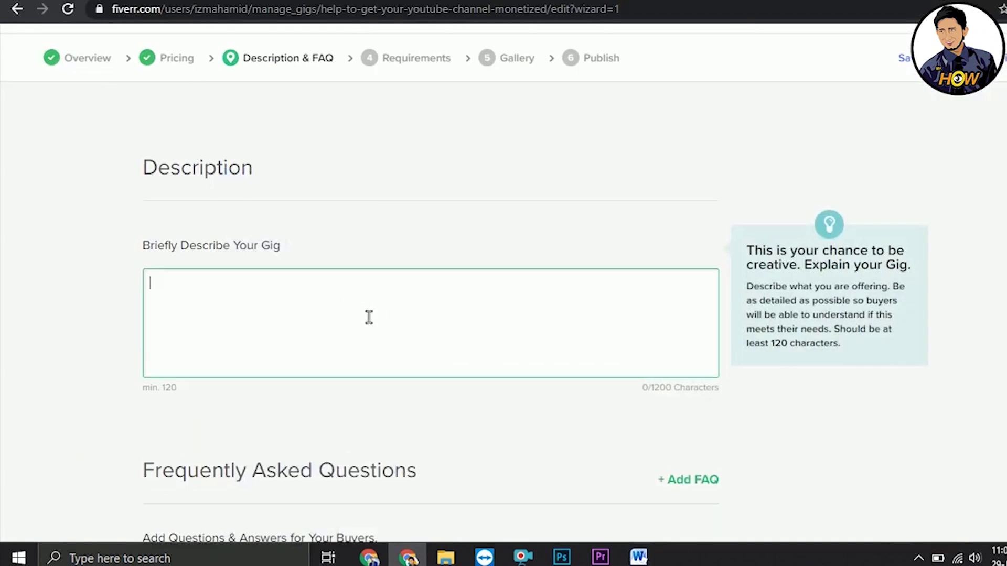
pyautogui.hotkey('ctrl', 'v')
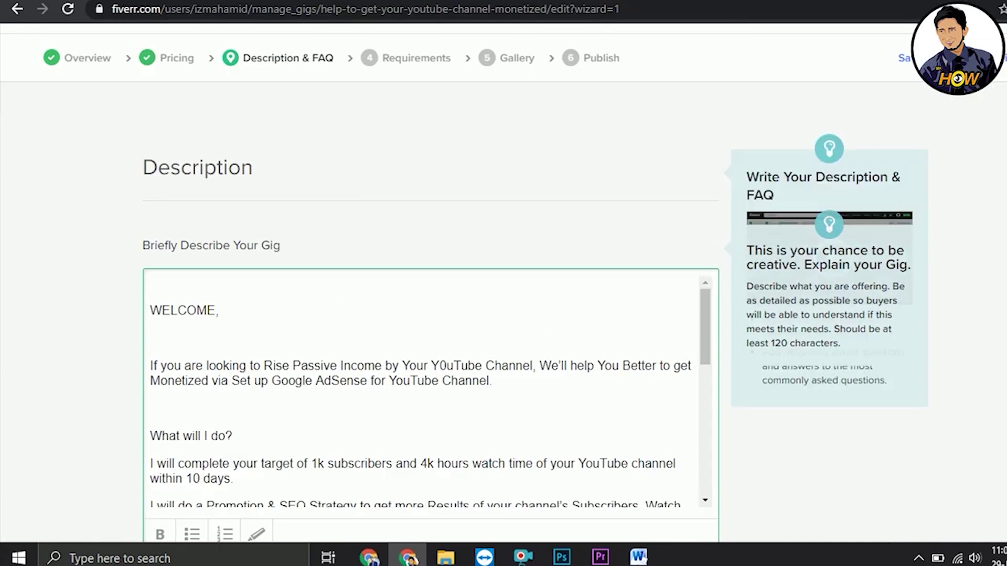
# - Open a blank FAQ entry for the new gig
pyautogui.scroll(-4, 372, 317)
pyautogui.scroll(-4, 647, 329)
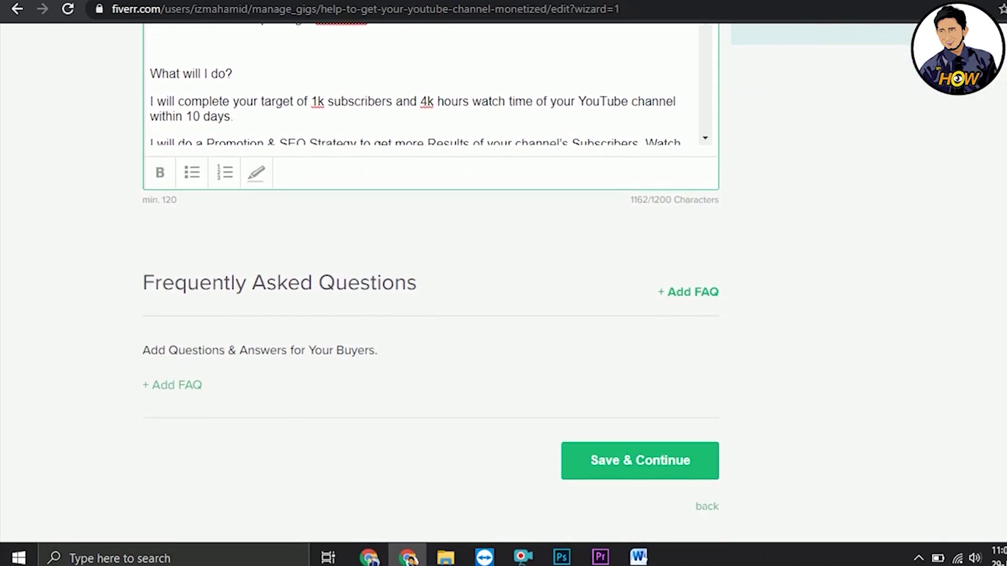
pyautogui.moveTo(420, 314)
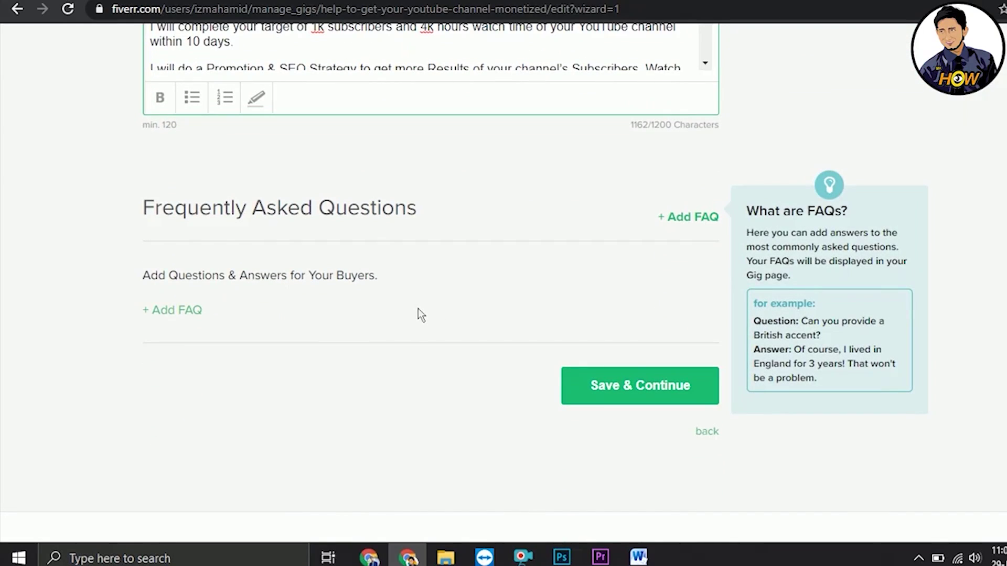
pyautogui.click(166, 314)
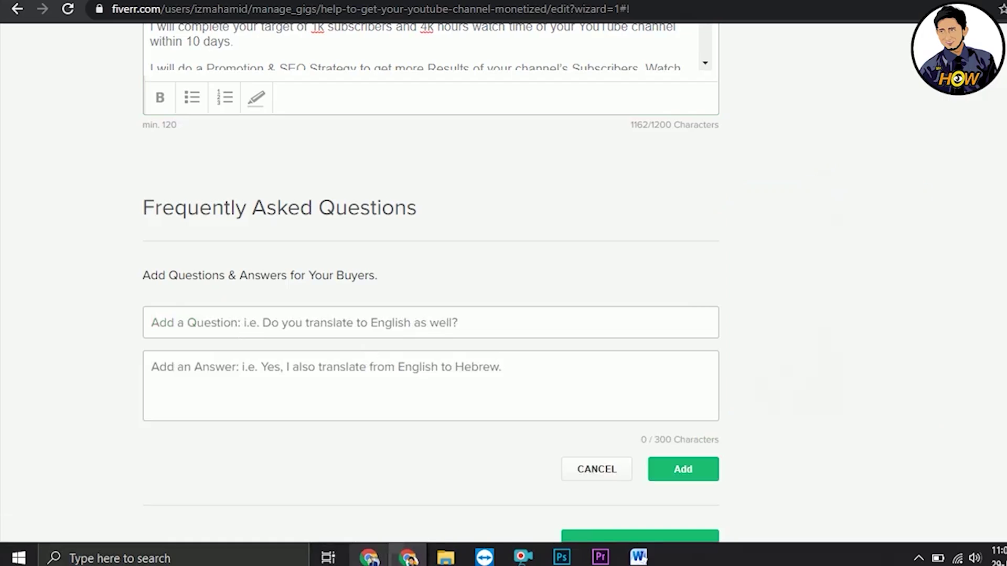
# - Copy the question "Why i need monitized youtube channel?" from the existing gig's FAQ, and expand its answer
pyautogui.hotkey('alt', 'Tab')
pyautogui.scroll(-20, 325, 315)
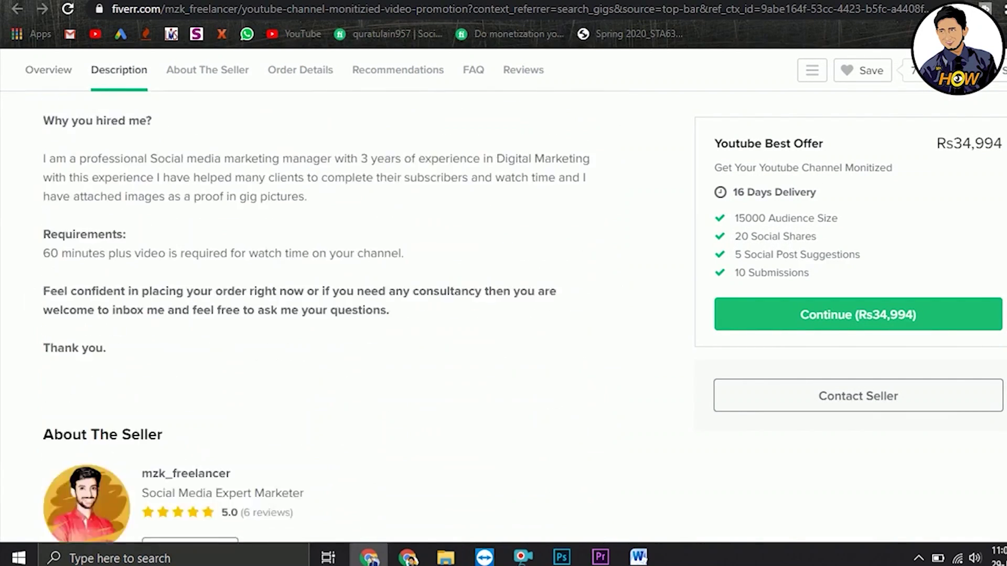
pyautogui.scroll(3, 326, 315)
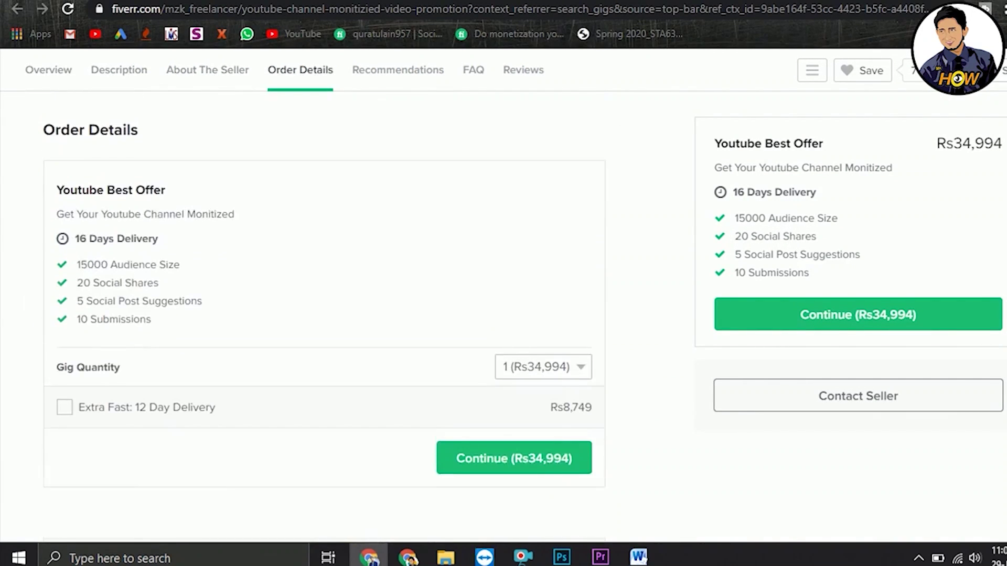
pyautogui.scroll(-15, 325, 314)
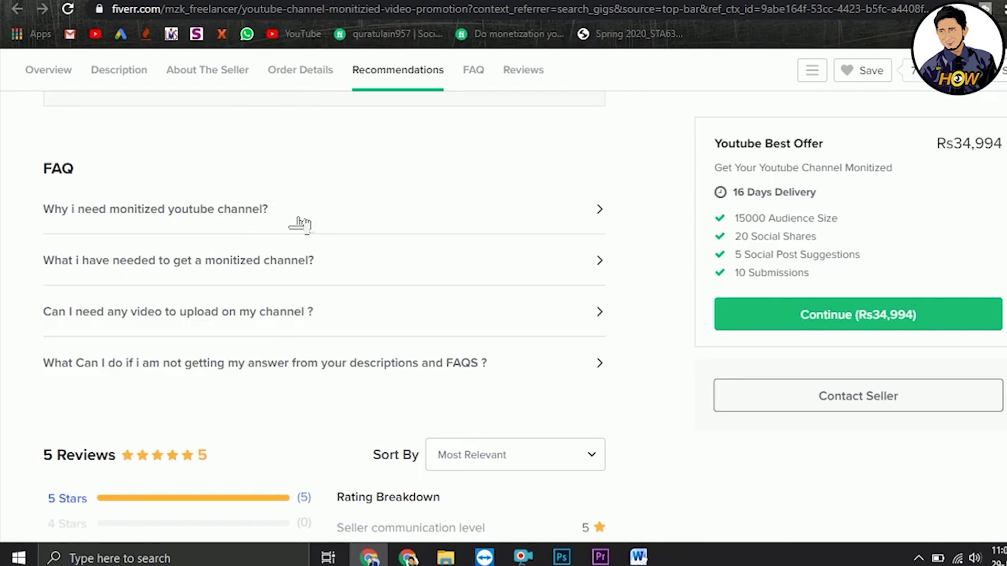
pyautogui.moveTo(299, 223); pyautogui.dragTo(153, 214)
pyautogui.click(4, 228)
pyautogui.moveTo(34, 217); pyautogui.dragTo(50, 222)
pyautogui.hotkey('ctrl', 'c')
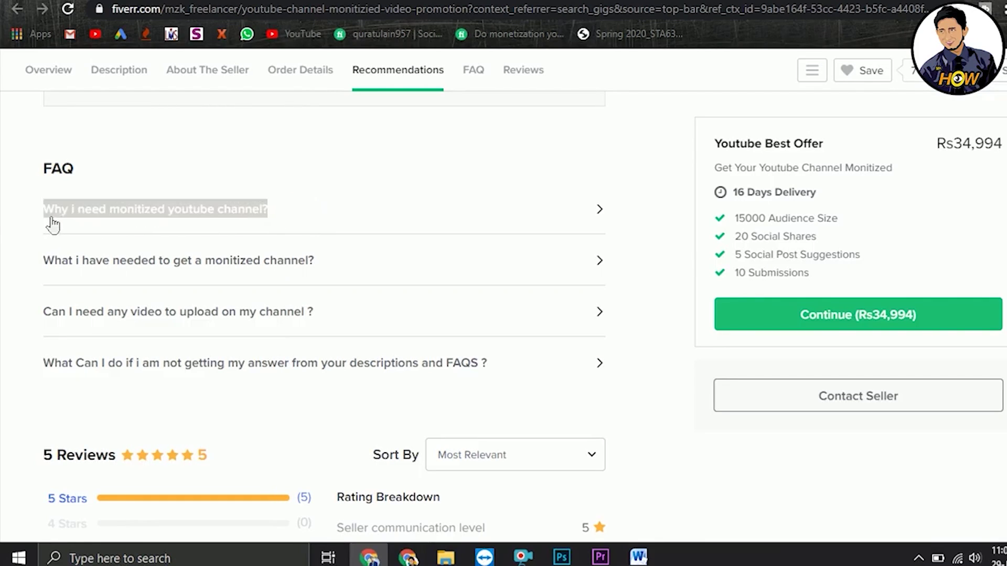
pyautogui.click(50, 220)
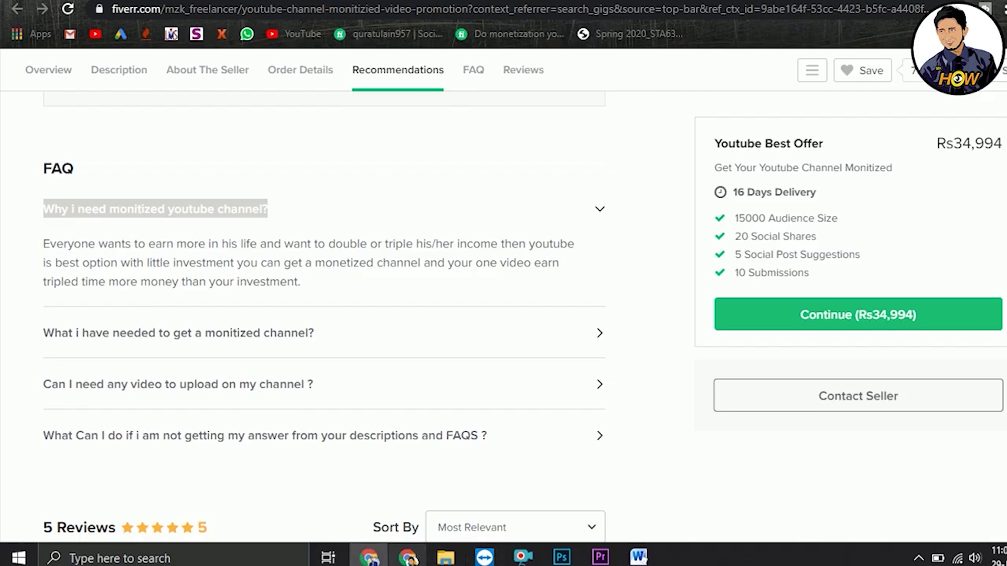
# - Return to the new gig form and paste the copied text as the FAQ entry's question
pyautogui.click(408, 557)
pyautogui.click(318, 338)
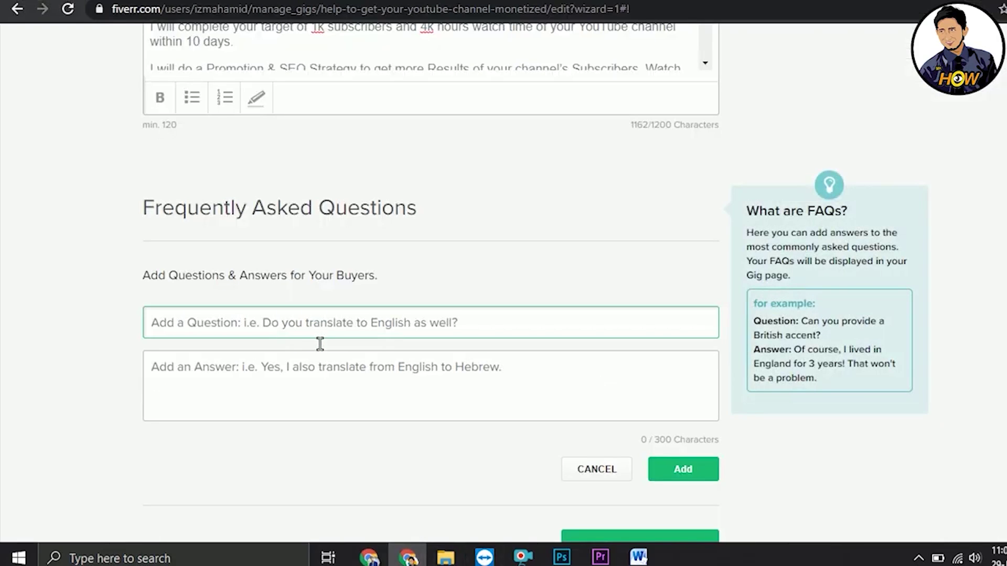
pyautogui.hotkey('ctrl', 'v')
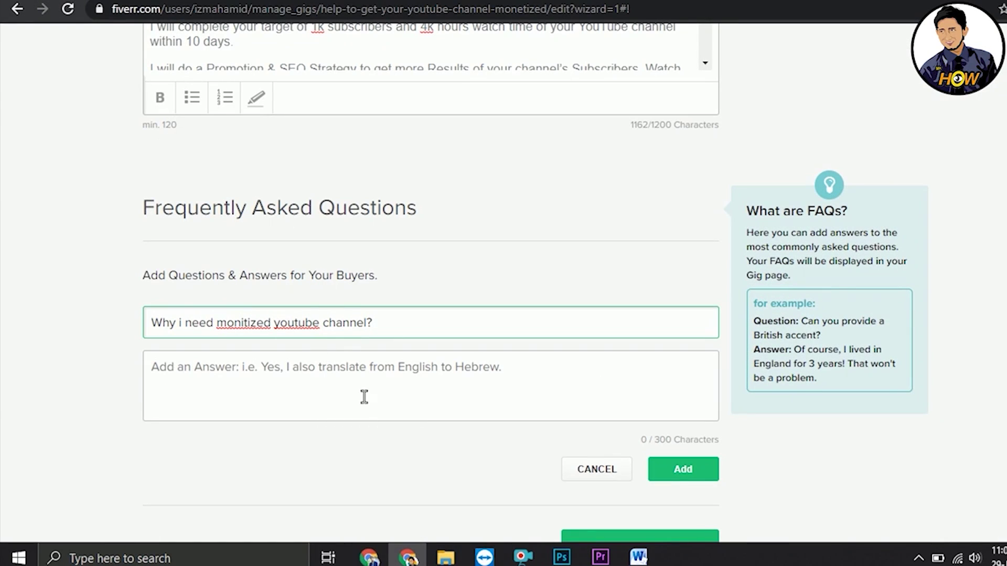
# - Copy the existing gig's answer to "Why i need monitized youtube channel?", paste it as the new FAQ entry's answer, and add the entry
pyautogui.click(331, 396)
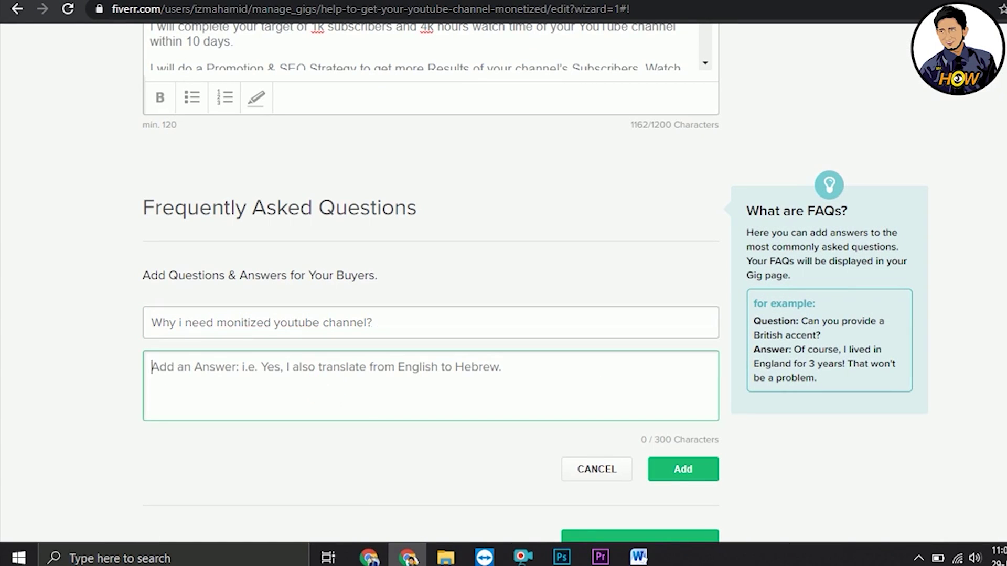
pyautogui.click(369, 557)
pyautogui.moveTo(314, 295); pyautogui.dragTo(40, 247)
pyautogui.hotkey('ctrl', 'c')
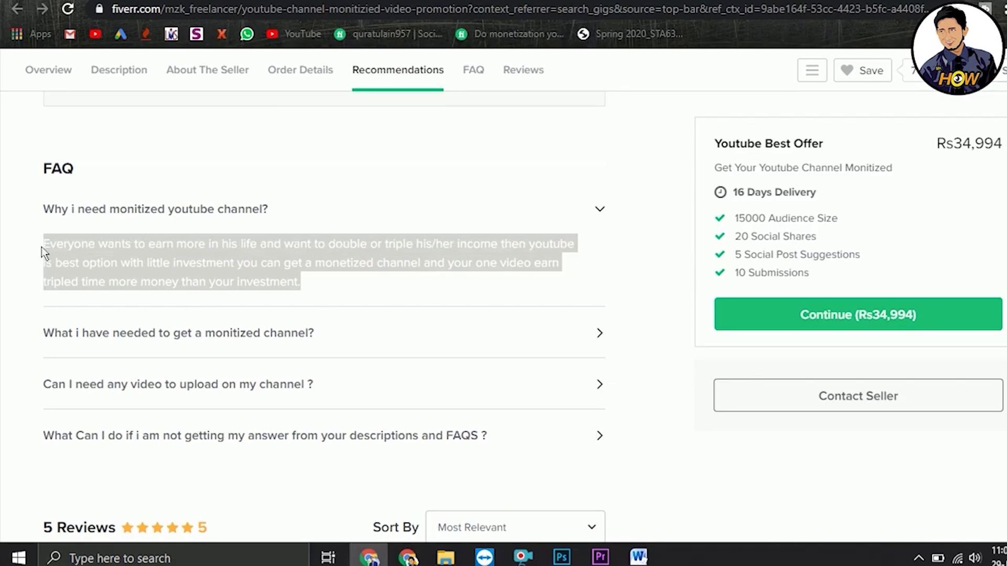
pyautogui.click(408, 557)
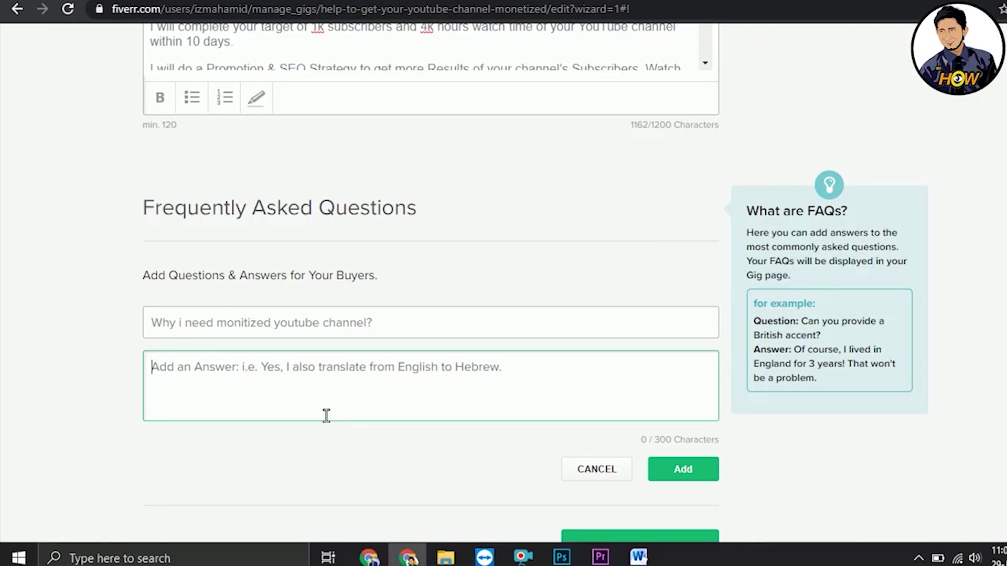
pyautogui.hotkey('ctrl', 'v')
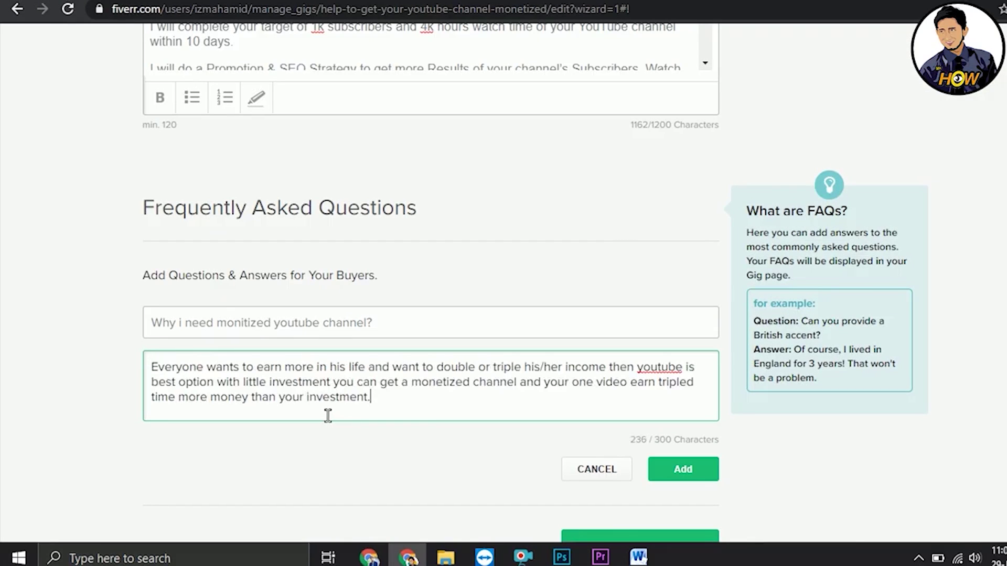
pyautogui.click(682, 470)
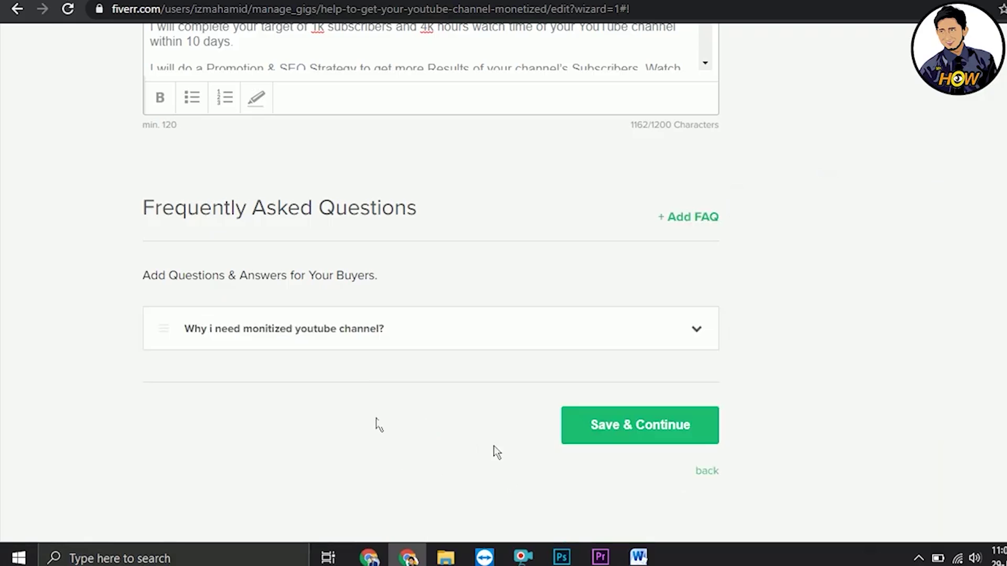
# - Copy the question "What i have needed to get a monitized channel?" from the existing gig's FAQ and expand its answer
pyautogui.click(369, 557)
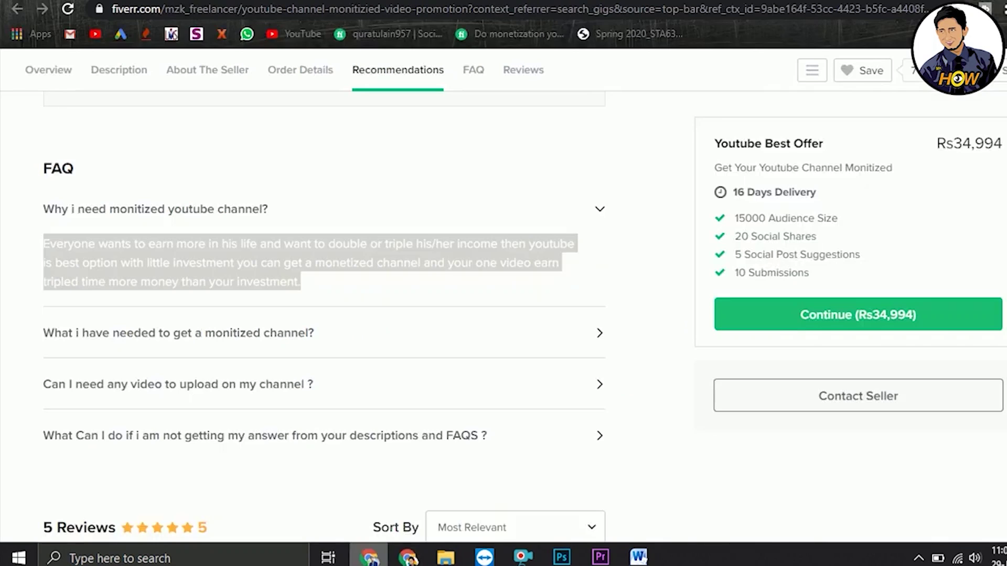
pyautogui.moveTo(347, 338); pyautogui.dragTo(50, 344)
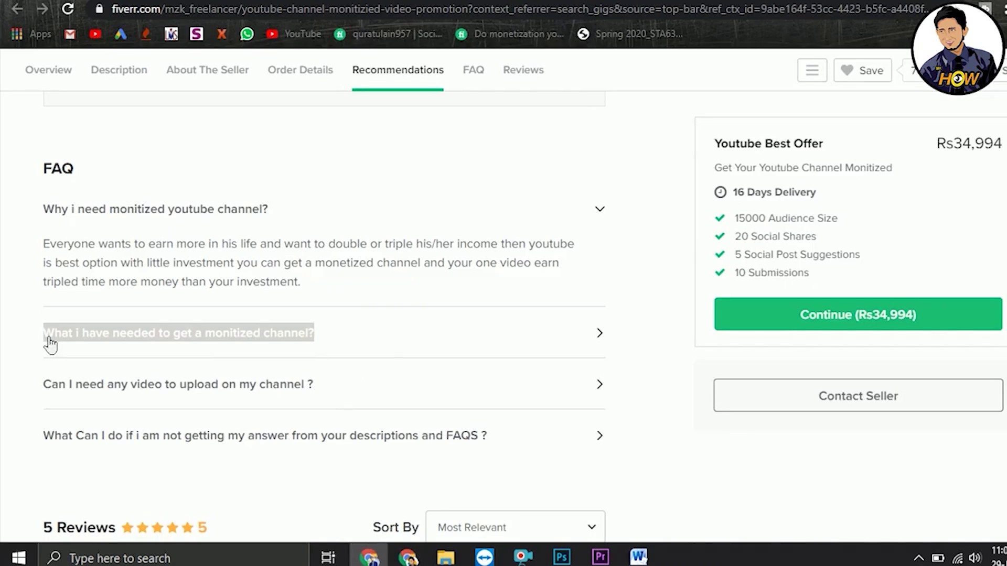
pyautogui.click(51, 346)
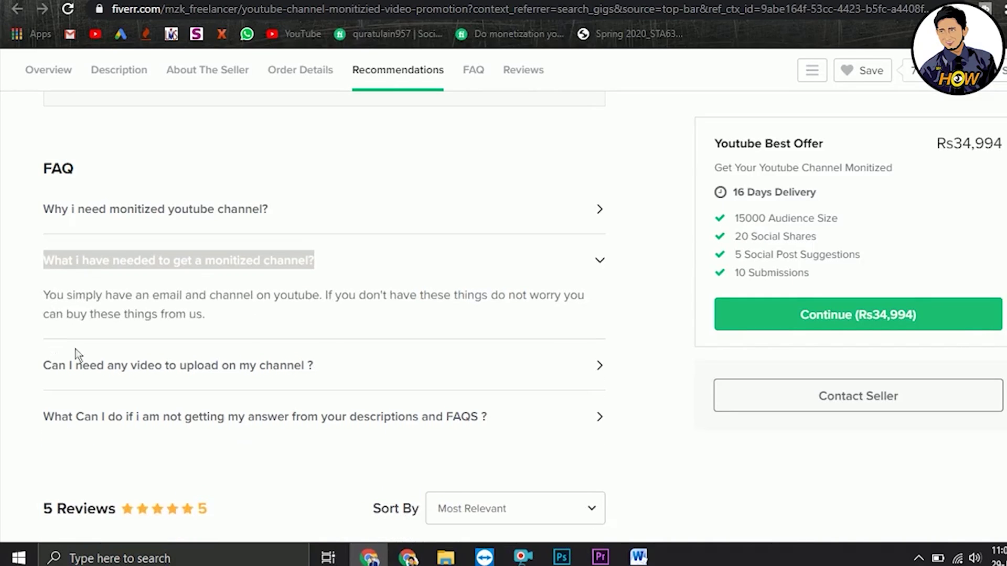
# - Return to the new gig form and open a second blank FAQ entry, ready for its question
pyautogui.click(408, 557)
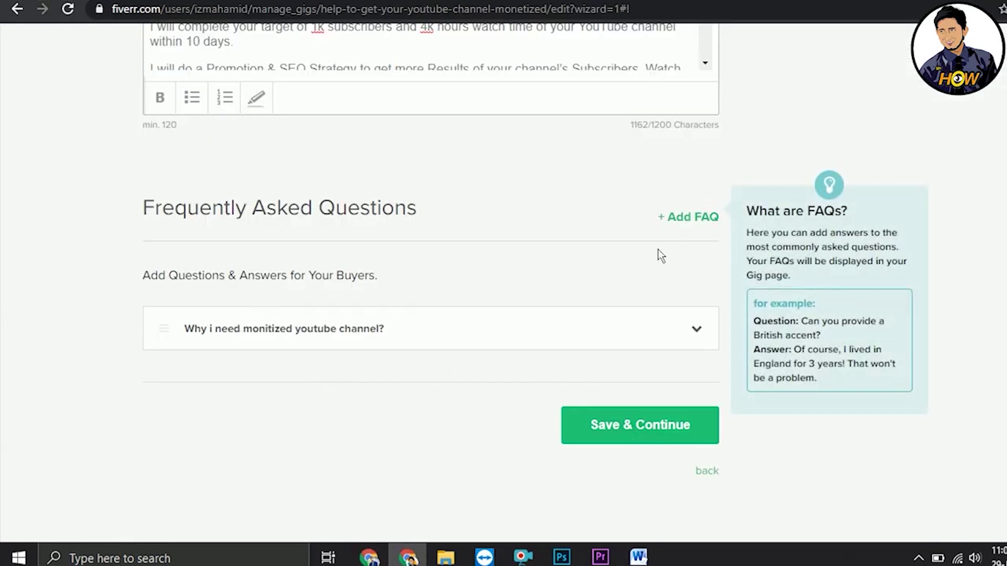
pyautogui.click(674, 218)
pyautogui.click(244, 331)
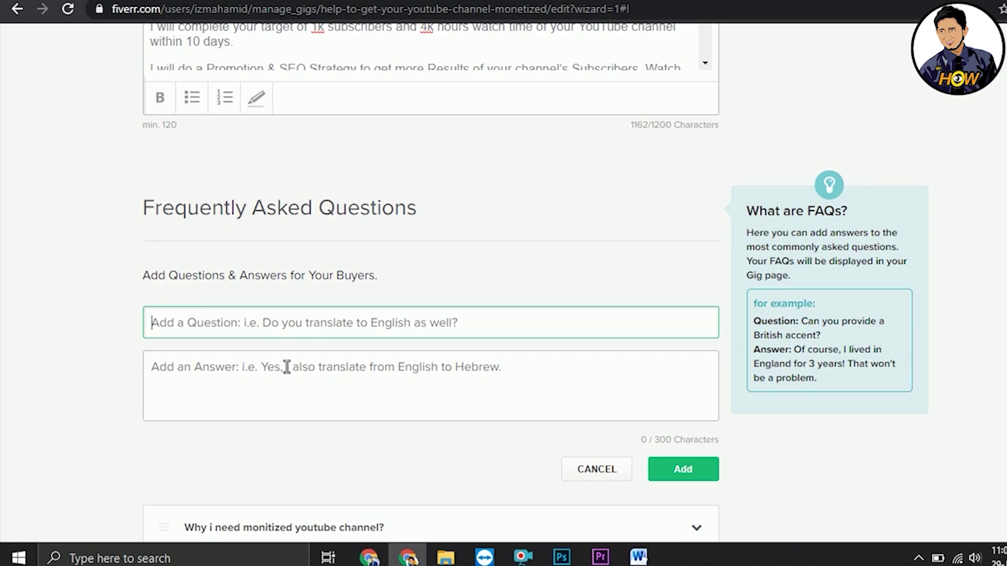
pyautogui.click(306, 325)
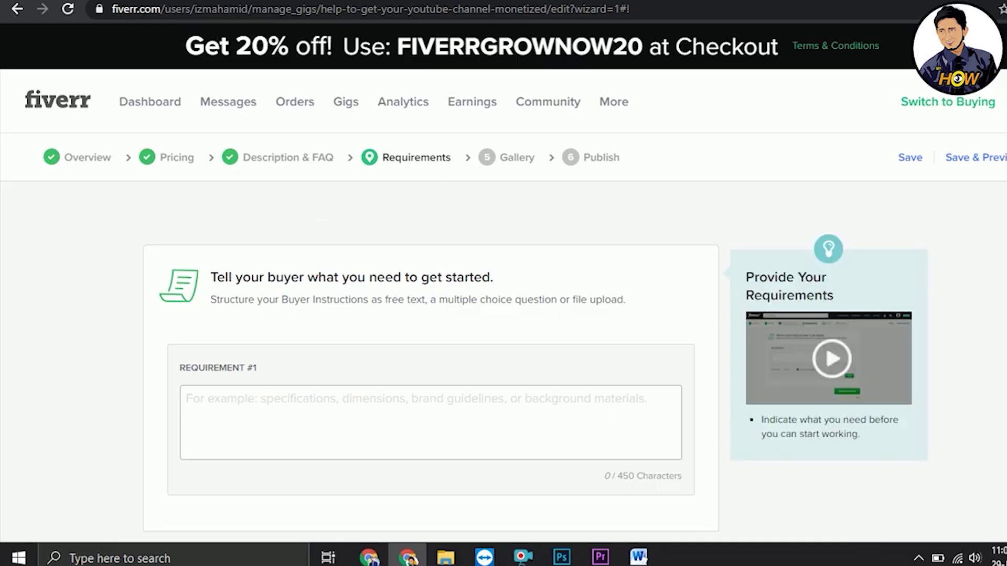
# - Switch to the Word document and copy the Requirements section with its four numbered items
pyautogui.scroll(-2, 503, 283)
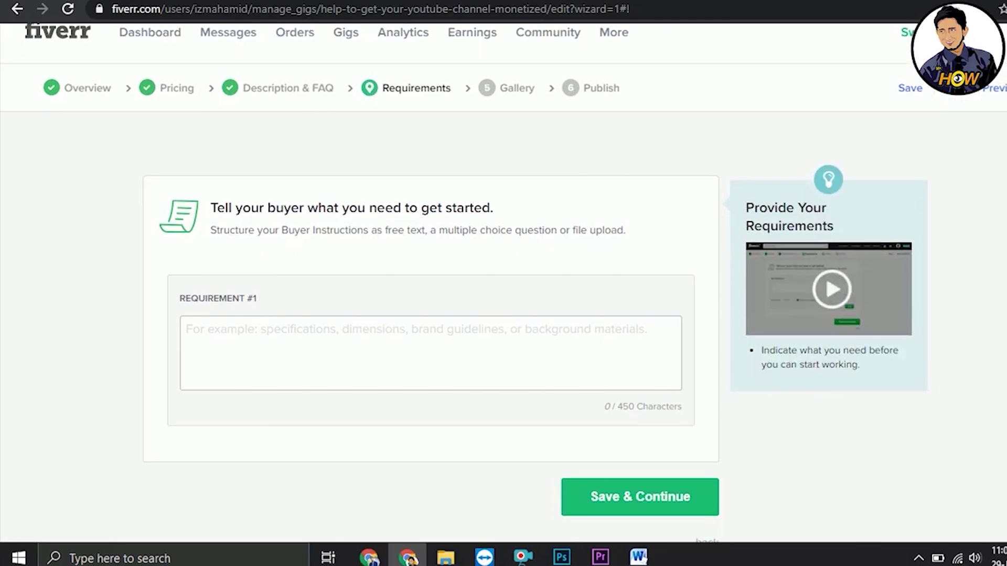
pyautogui.scroll(-1, 503, 283)
pyautogui.scroll(-1, 504, 283)
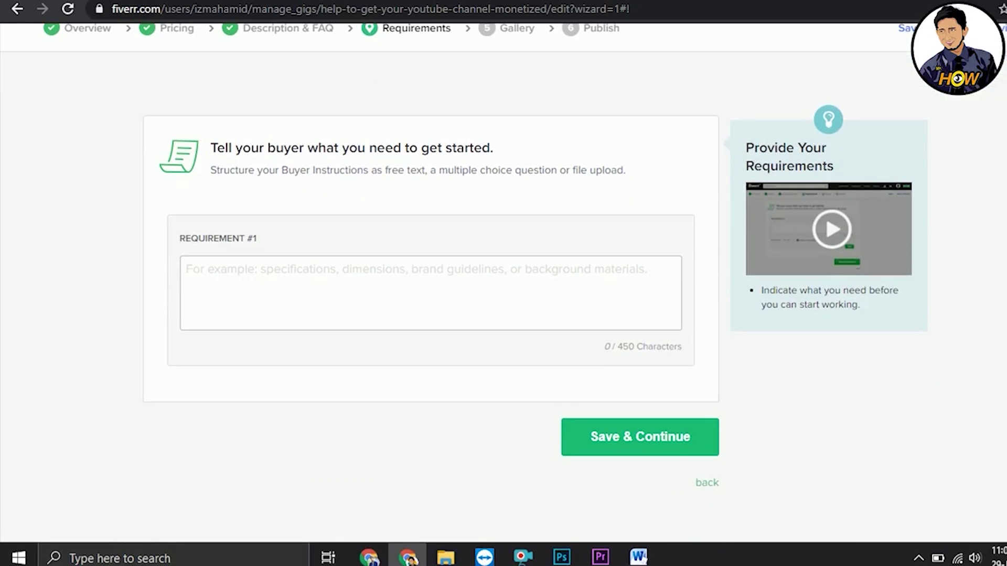
pyautogui.click(634, 554)
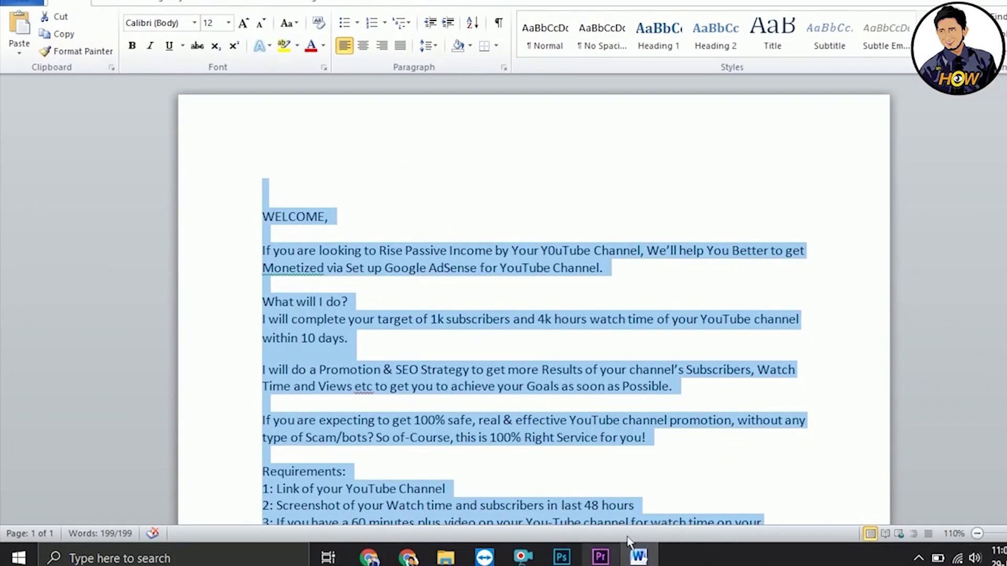
pyautogui.scroll(-2, 534, 315)
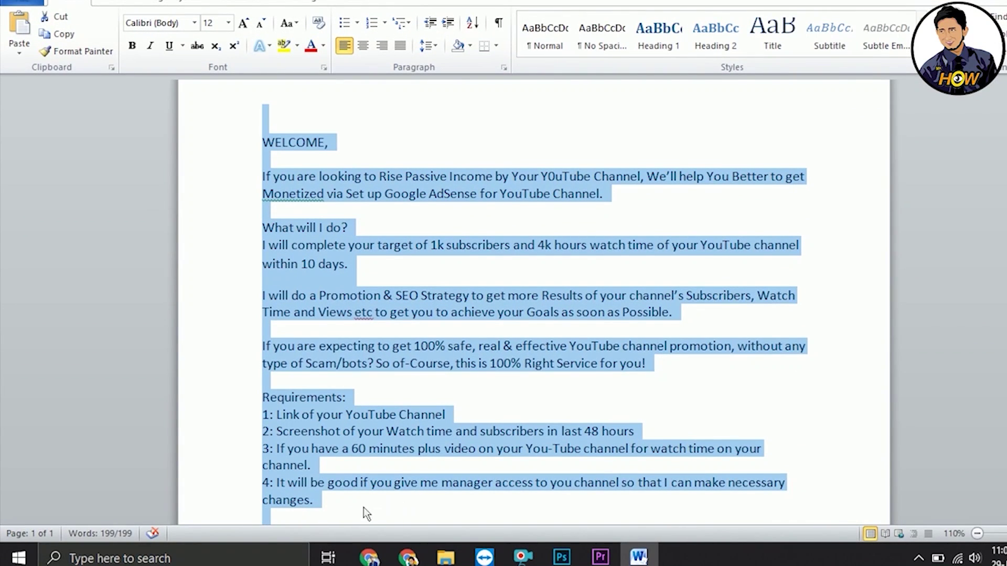
pyautogui.moveTo(346, 503); pyautogui.dragTo(262, 405)
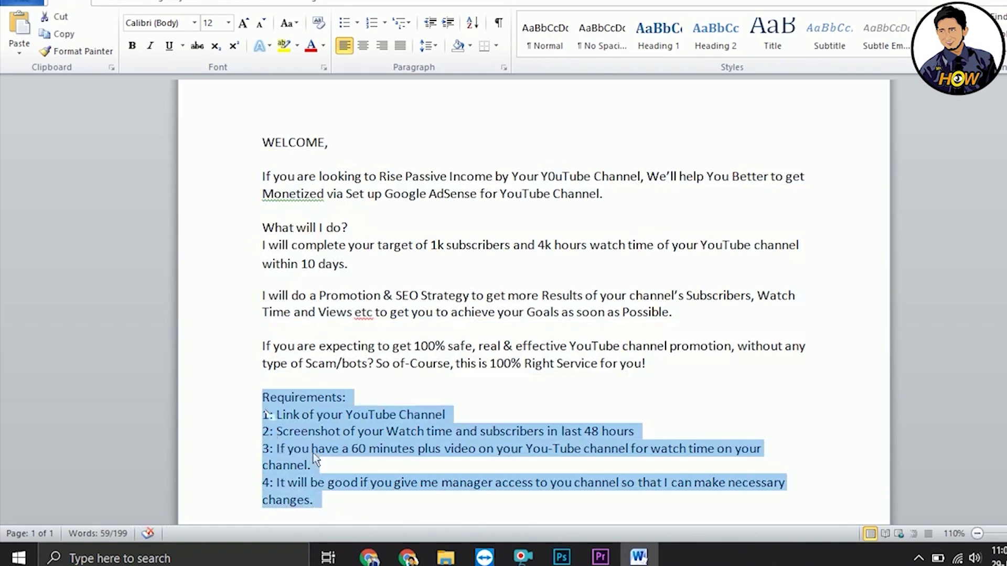
# - Paste the copied list as the gig's first buyer requirement with a mandatory free-text answer, add it, and save the Requirements stage
pyautogui.click(407, 557)
pyautogui.click(276, 283)
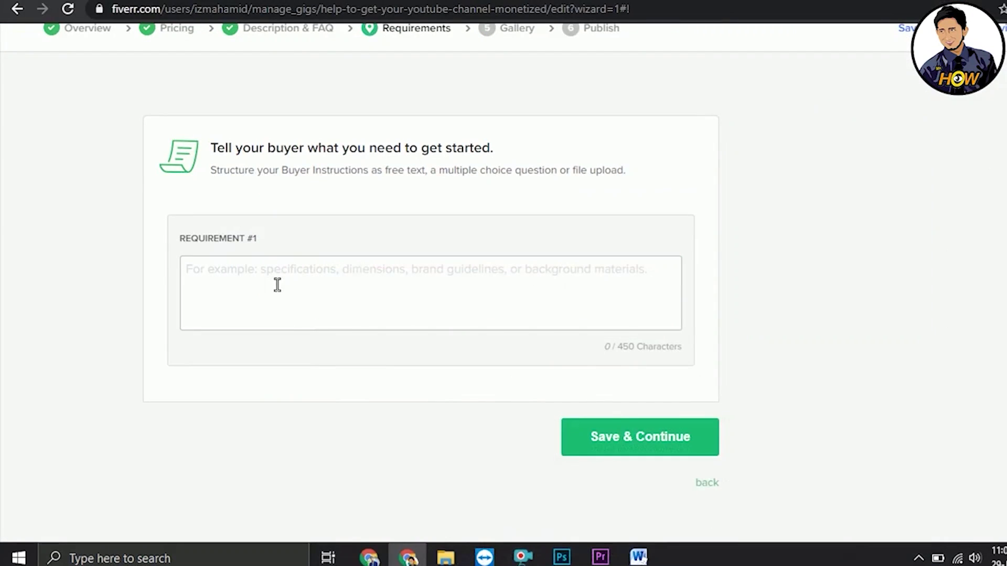
pyautogui.hotkey('ctrl', 'v')
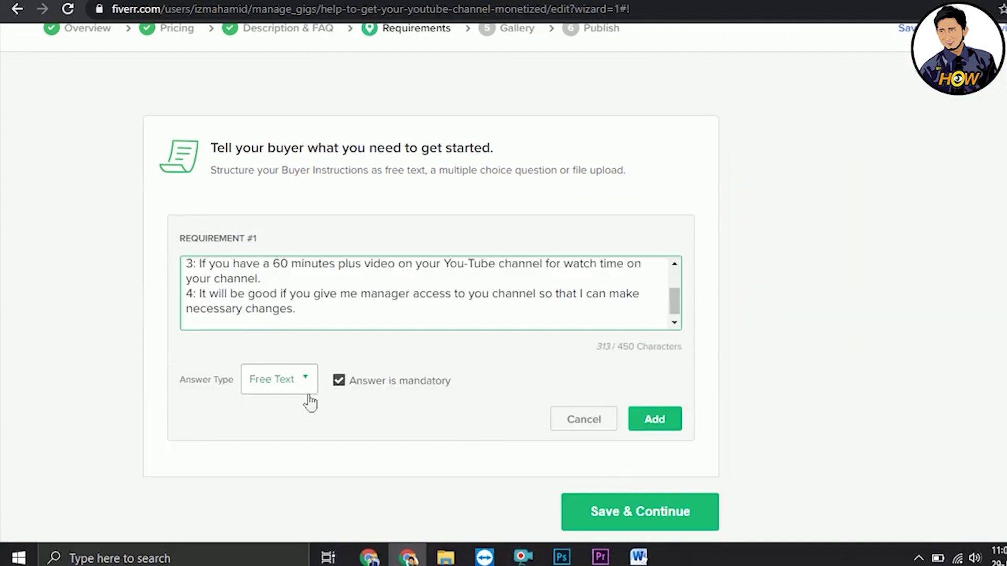
pyautogui.click(658, 422)
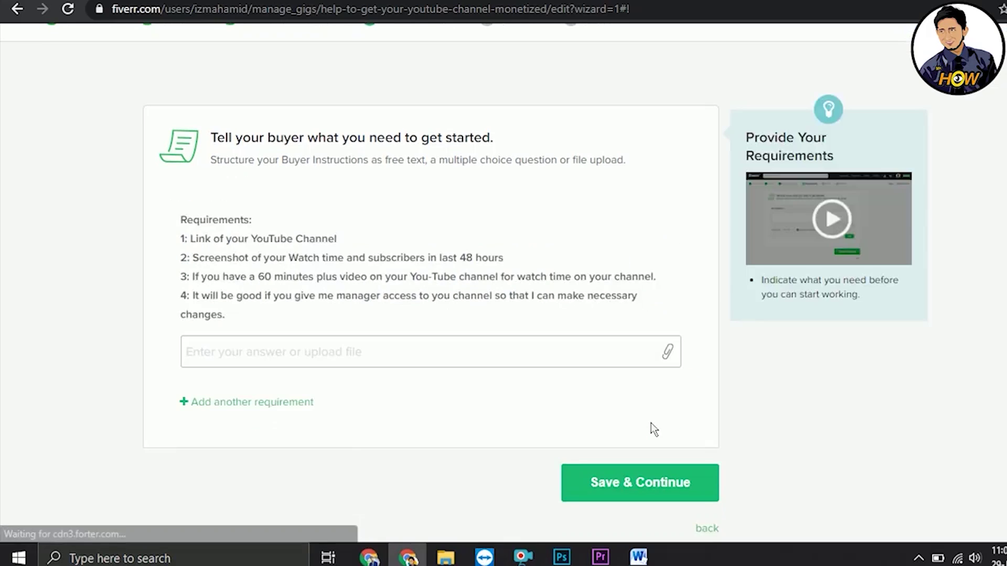
pyautogui.click(621, 496)
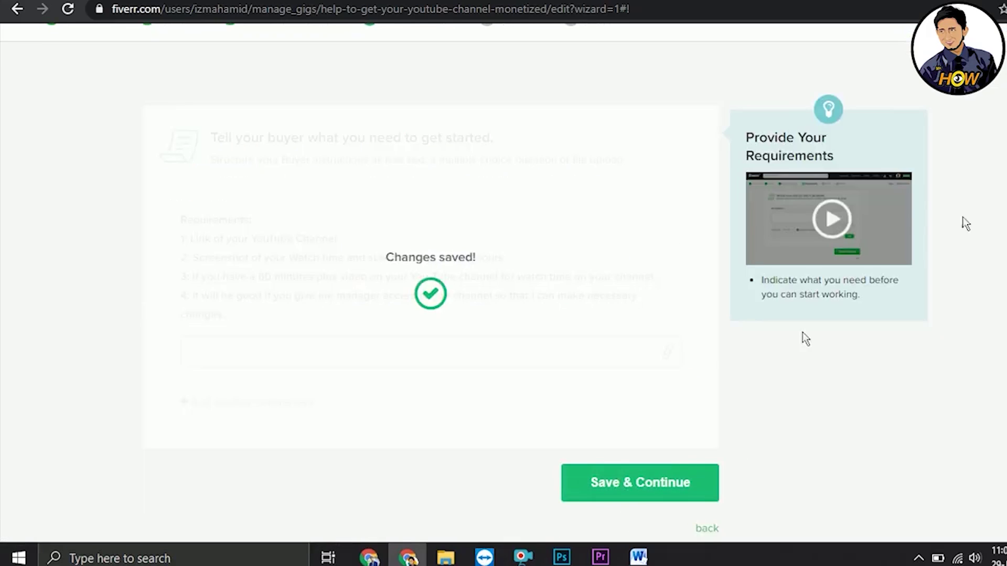
# - Upload the "YouTube Channel Monetization" and "100% Google AdSense Safe" JFIF images from the Desktop as gig photos
pyautogui.scroll(-8, 805, 338)
pyautogui.scroll(8, 503, 283)
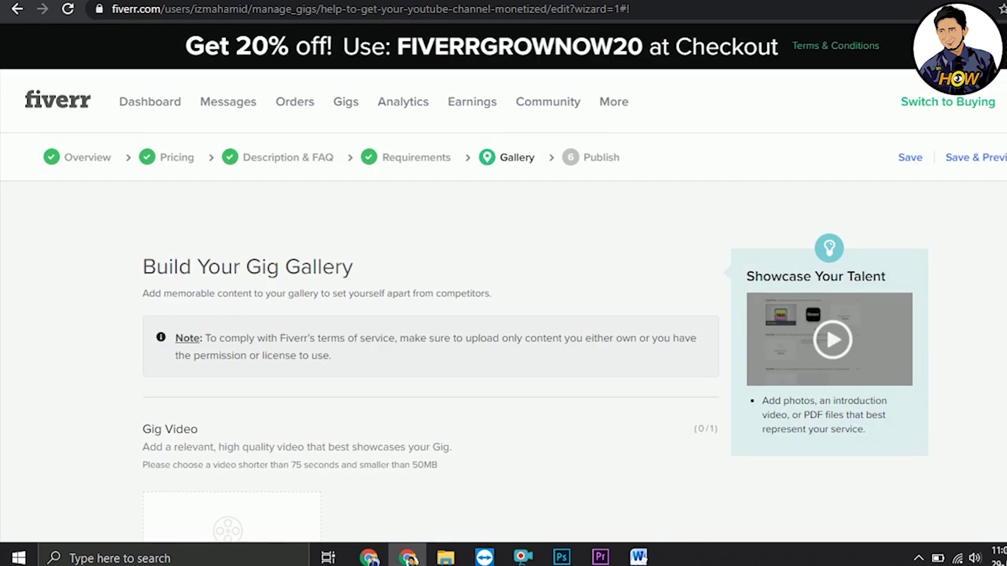
pyautogui.scroll(-7, 503, 283)
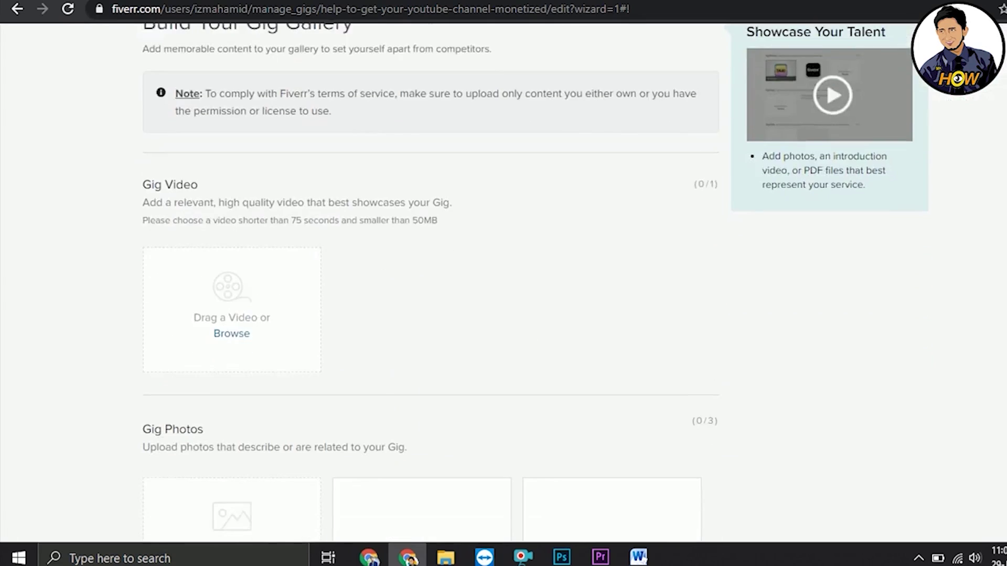
pyautogui.scroll(-2, 504, 283)
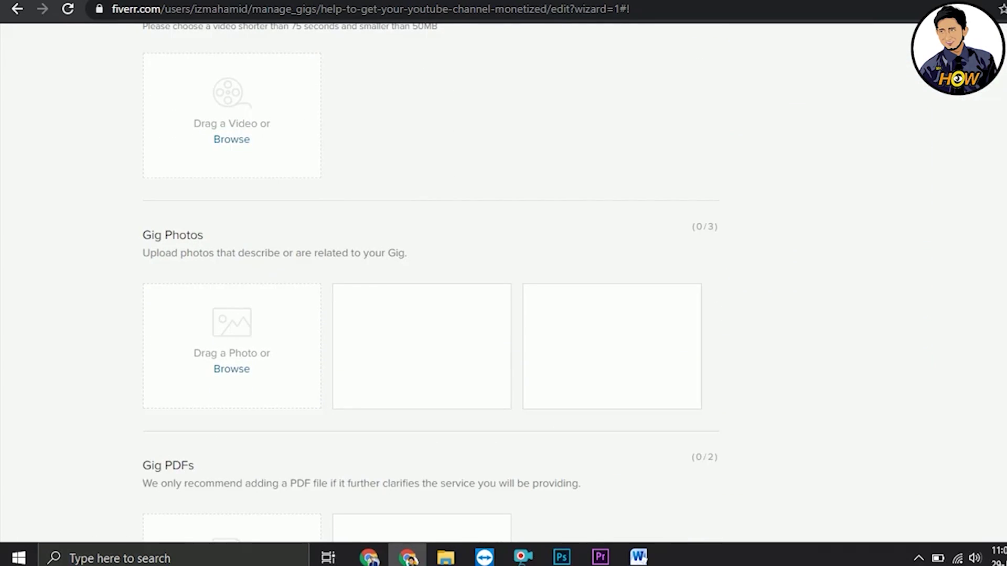
pyautogui.scroll(-2, 503, 283)
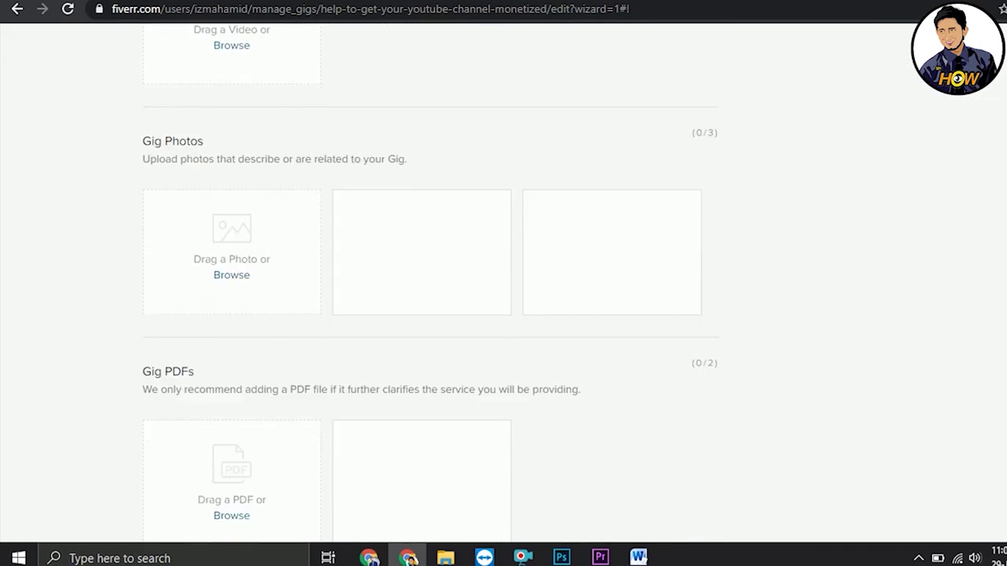
pyautogui.click(231, 276)
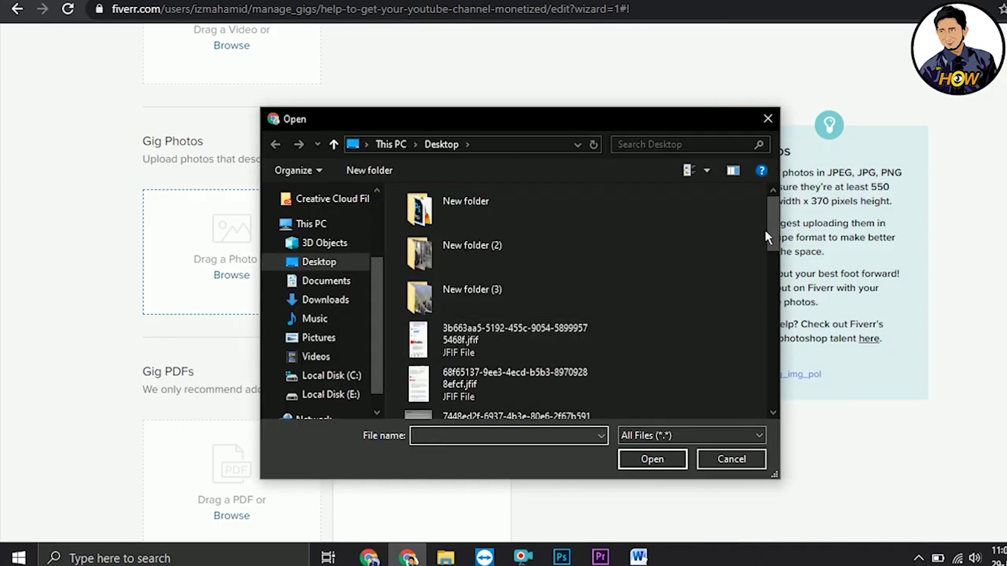
pyautogui.moveTo(769, 234); pyautogui.dragTo(753, 341)
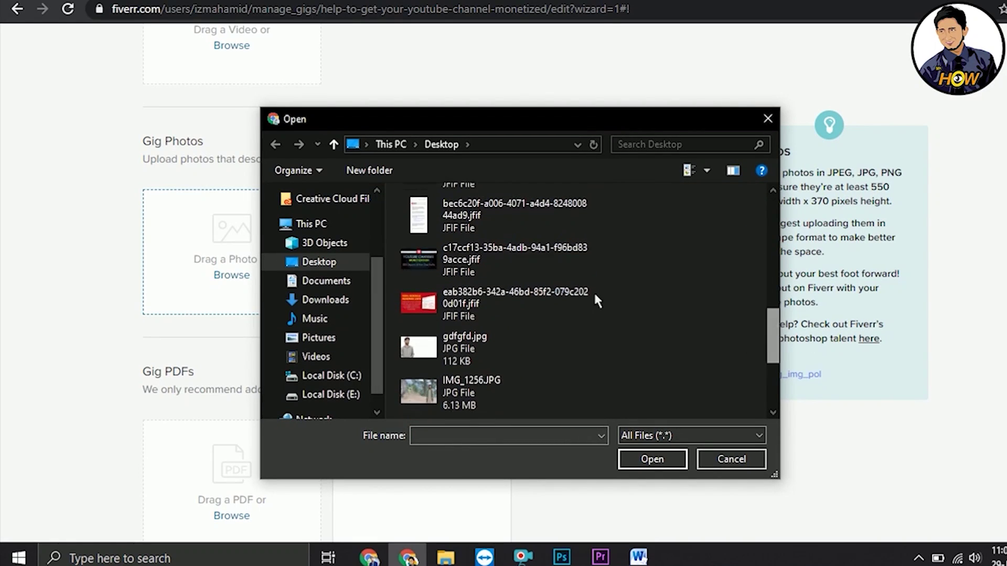
pyautogui.click(505, 295)
pyautogui.keyDown('ctrl'); pyautogui.click(516, 261); pyautogui.keyUp('ctrl')
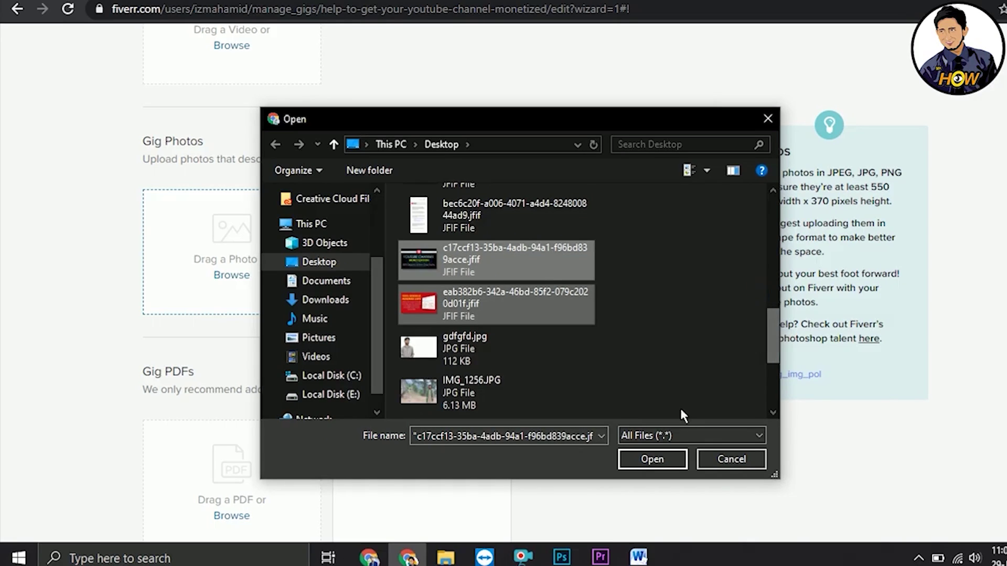
pyautogui.click(651, 459)
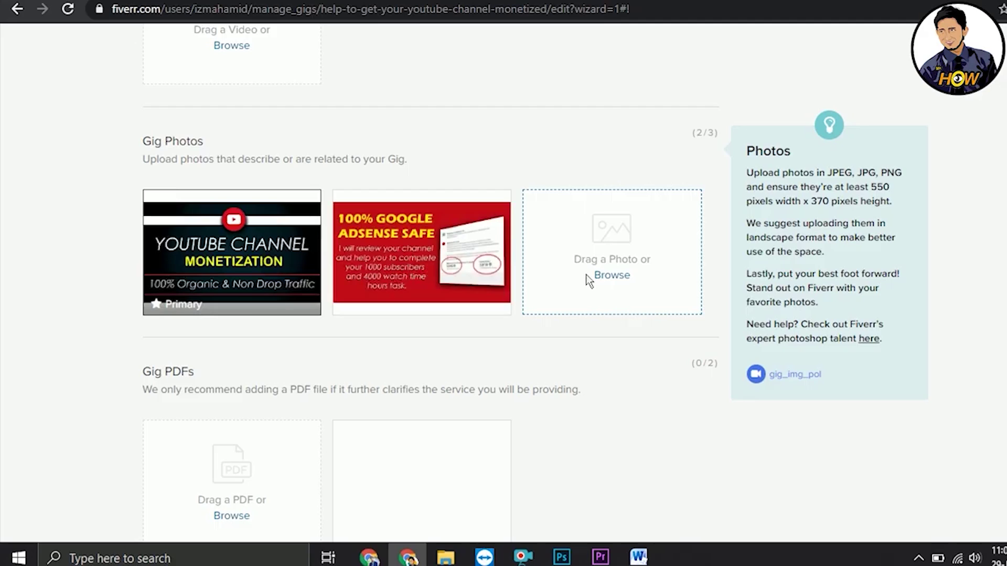
# - Upload the Desktop image beb6ff9f-6d1d-433a-ae98-5f8a7e71deba (1).jfif as the third gig photo
pyautogui.click(604, 277)
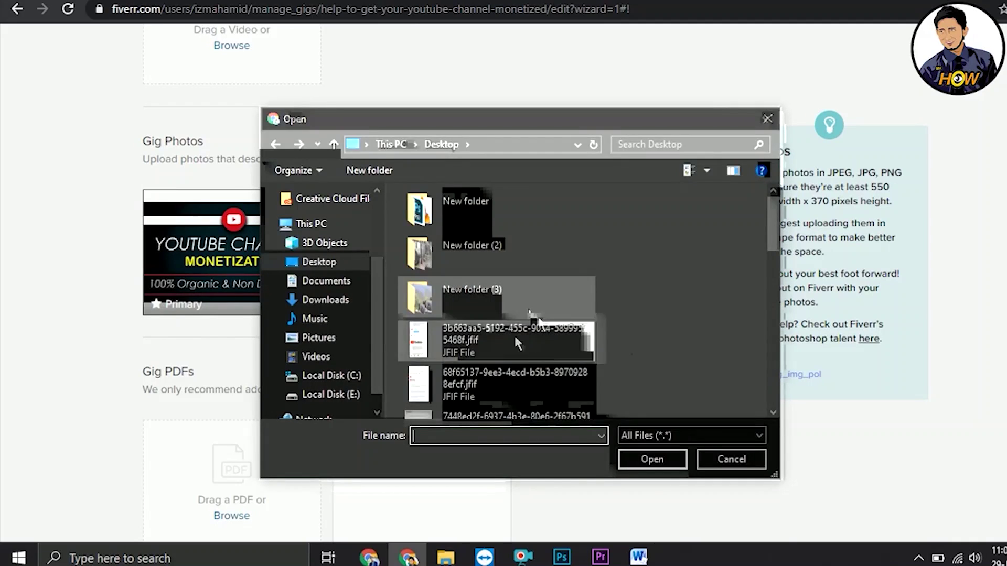
pyautogui.click(514, 338)
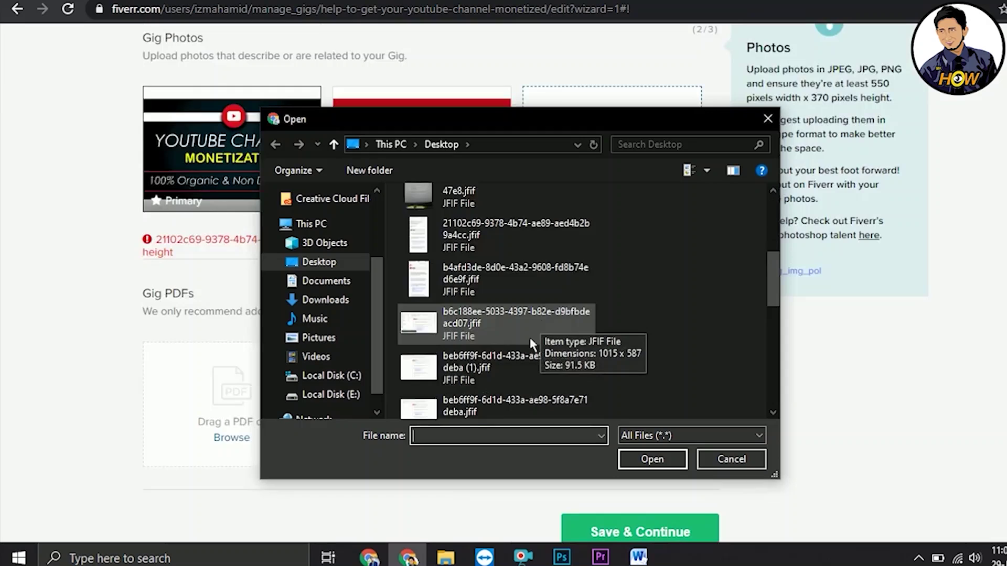
pyautogui.click(519, 365)
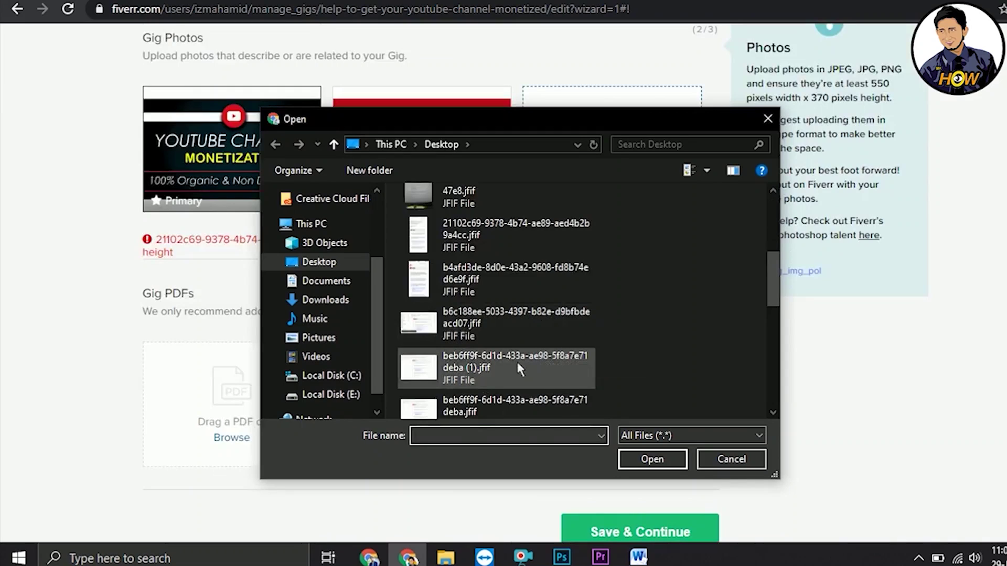
pyautogui.click(652, 459)
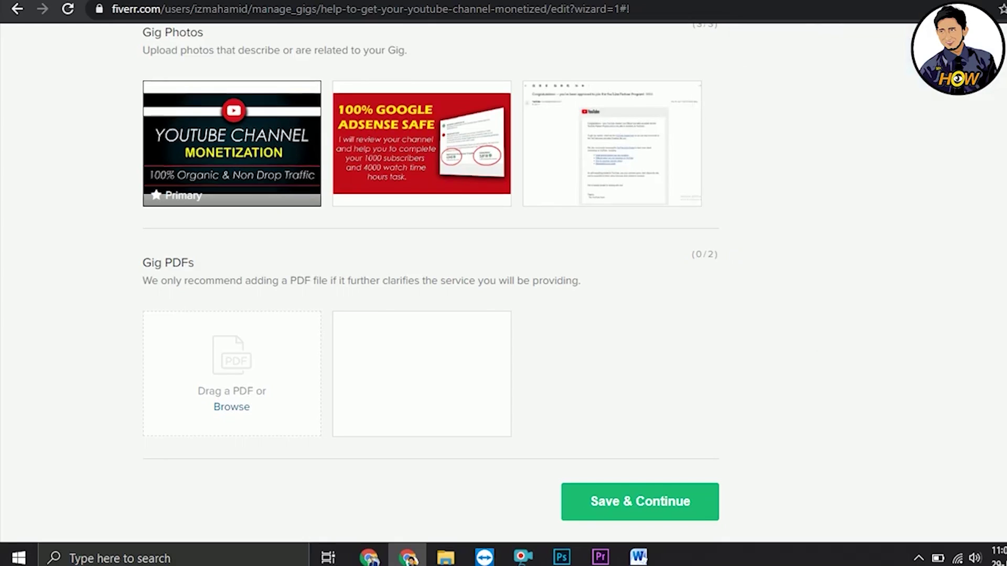
# - Save the gallery without a PDF and publish the gig
pyautogui.scroll(-2, 629, 418)
pyautogui.click(629, 418)
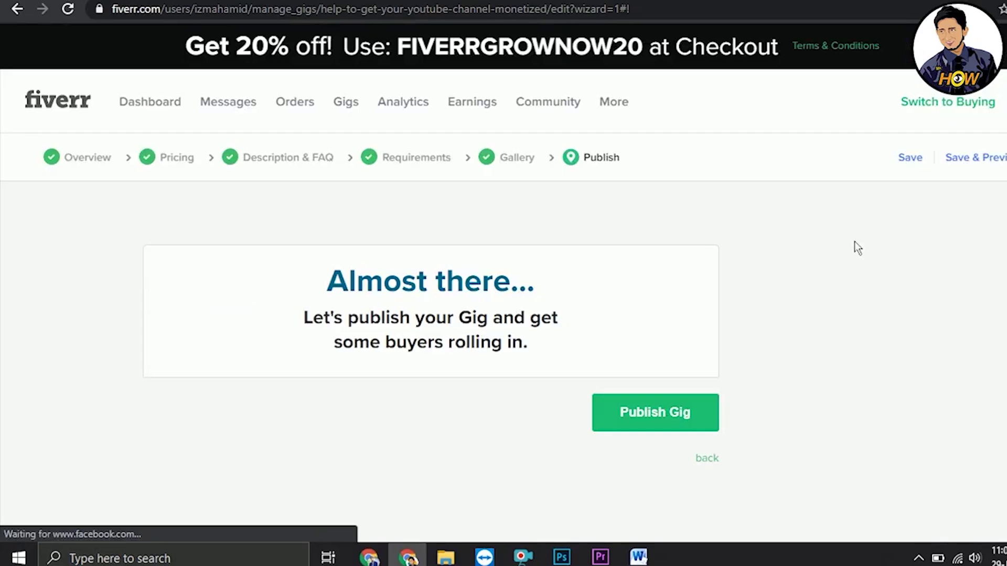
pyautogui.click(635, 423)
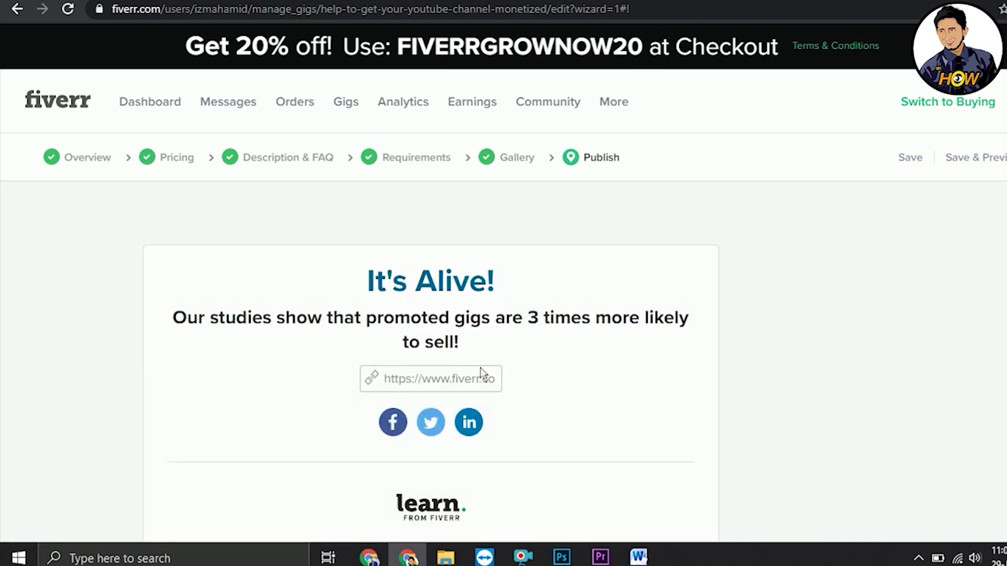
# - Copy the published gig's share link
pyautogui.moveTo(388, 378); pyautogui.dragTo(513, 392)
pyautogui.hotkey('ctrl', 'c')
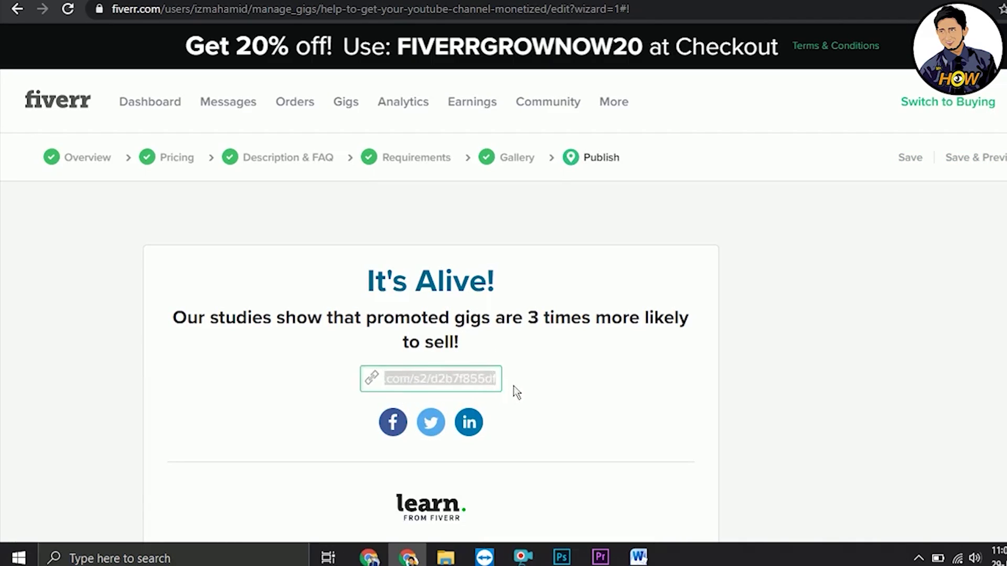
# - Open the published gig's public page in a new browser tab using the copied share link
pyautogui.hotkey('ctrl', 't')
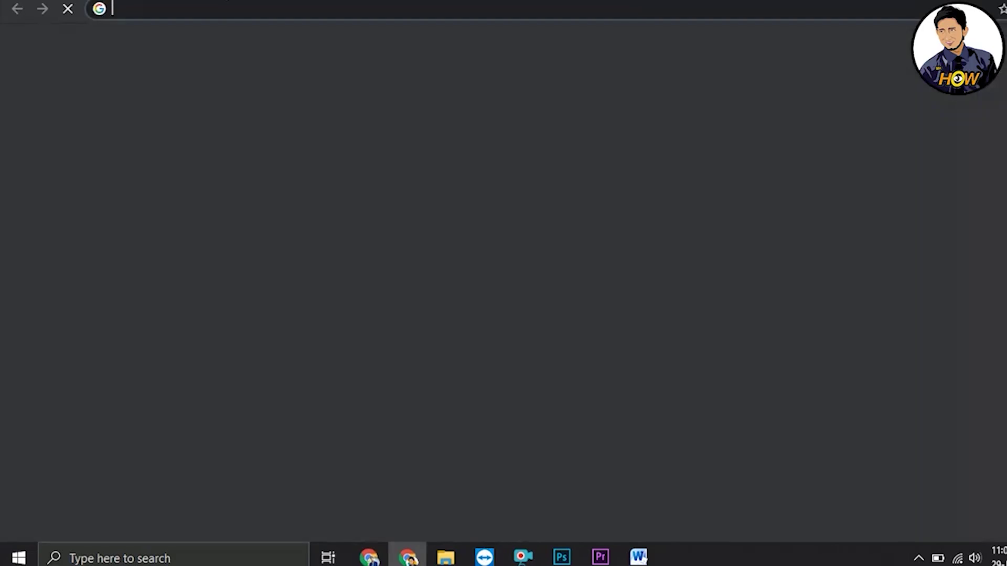
pyautogui.hotkey('ctrl', 'v')
pyautogui.press('Return')
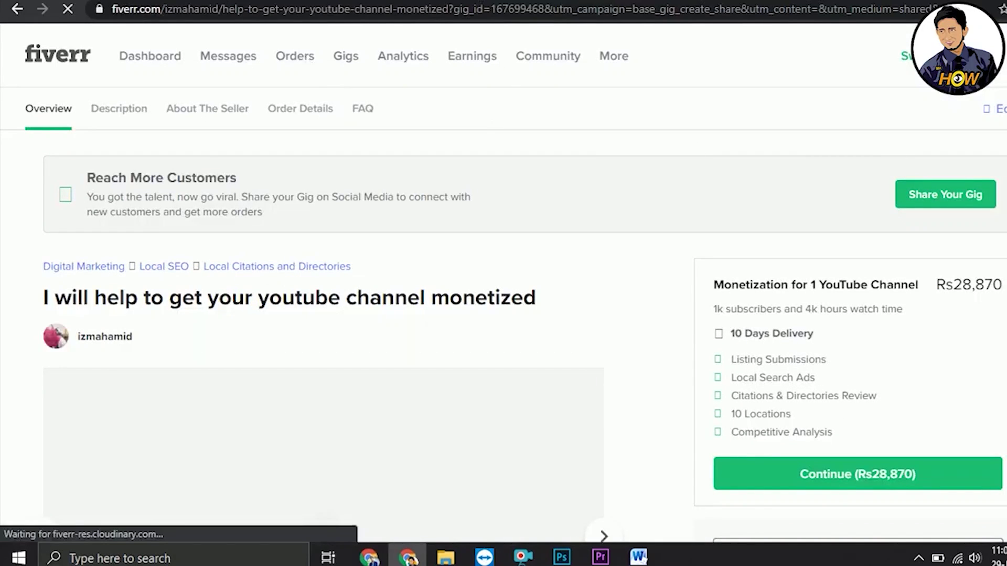
# - Look through all the images in the published gig's gallery, returning to the first one
pyautogui.scroll(-3, 503, 288)
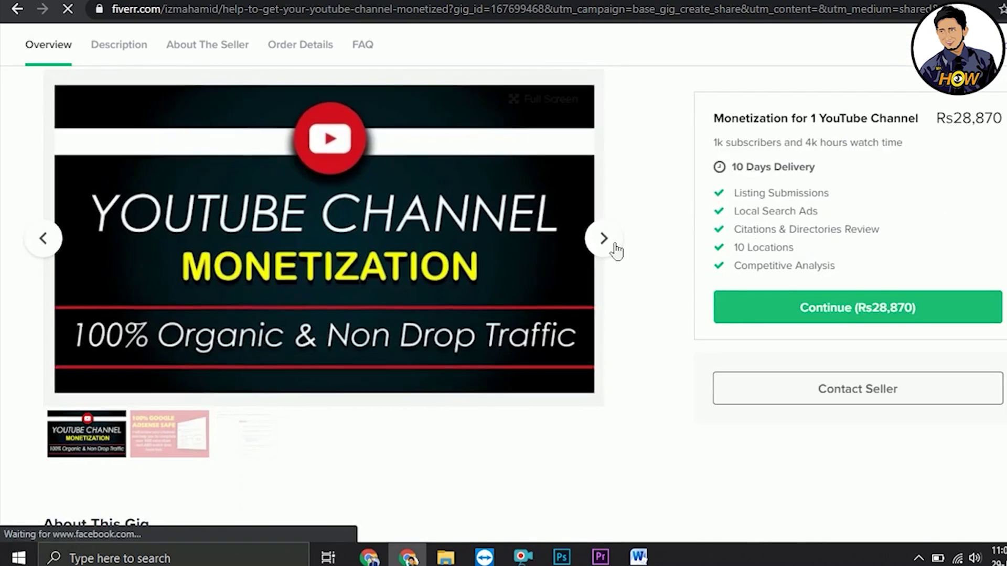
pyautogui.click(614, 245)
pyautogui.click(614, 244)
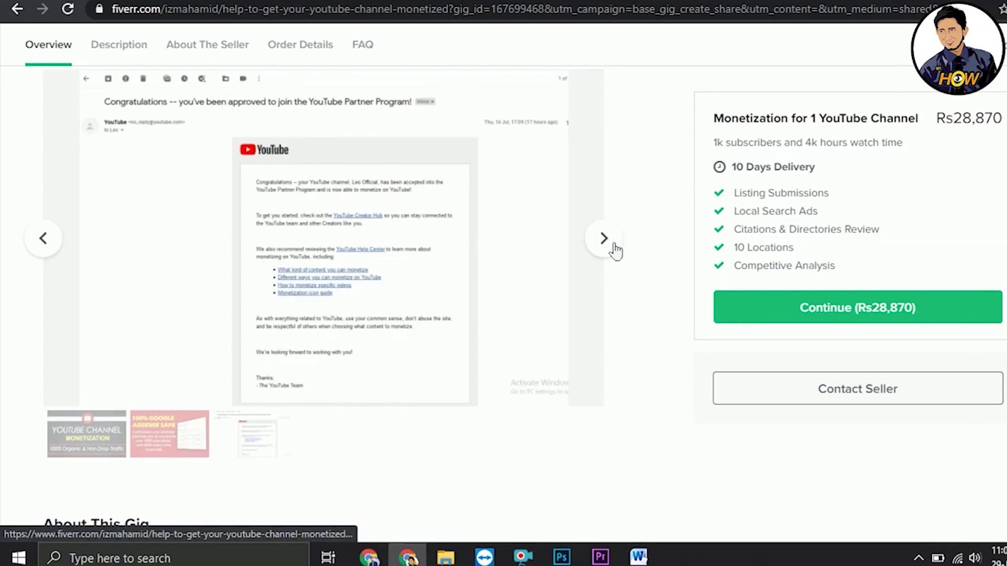
pyautogui.click(614, 244)
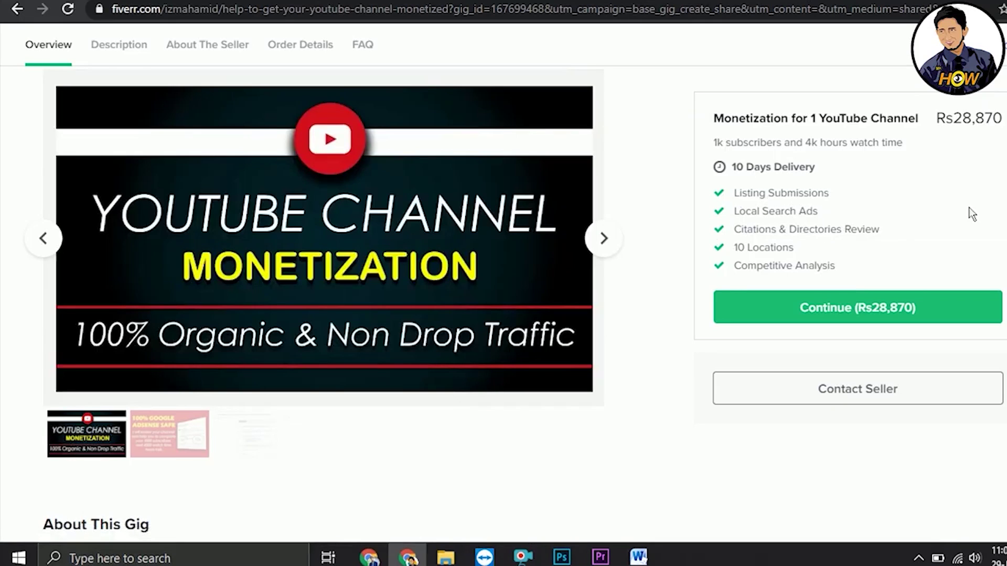
# - Review the published gig's description, seller information, order details, FAQ and related tags
pyautogui.scroll(-1, 324, 298)
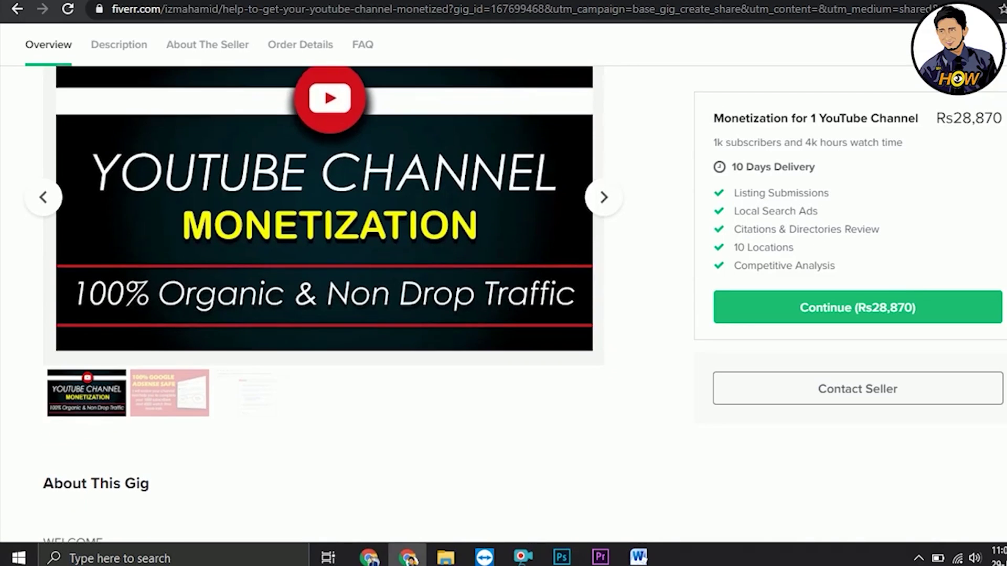
pyautogui.scroll(-7, 324, 303)
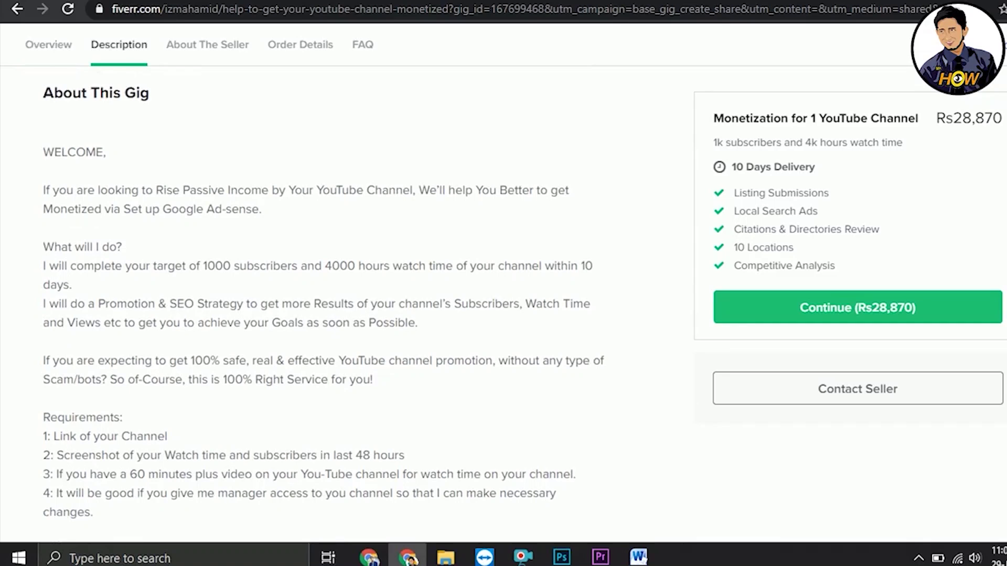
pyautogui.scroll(-6, 324, 303)
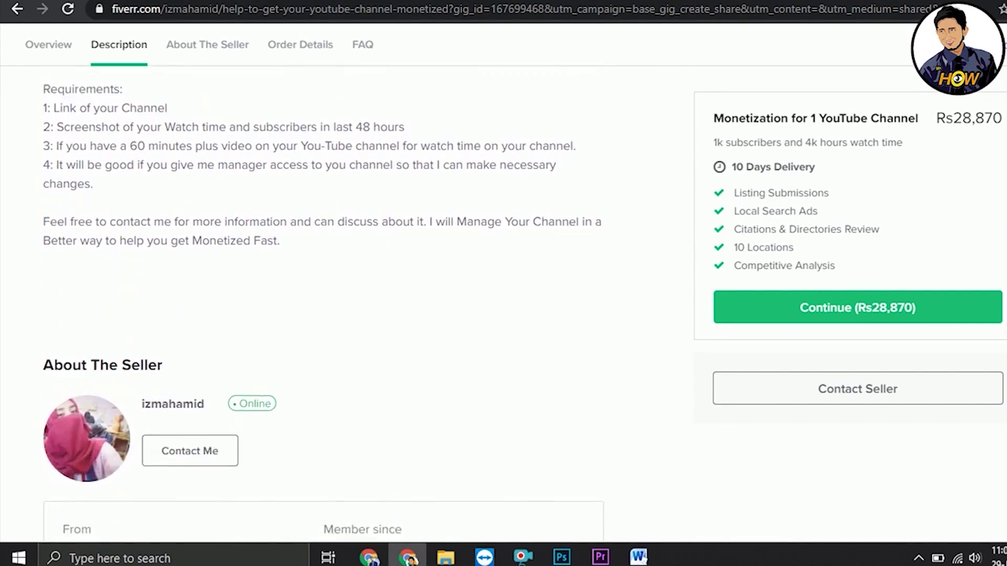
pyautogui.scroll(-9, 324, 303)
pyautogui.scroll(-10, 324, 303)
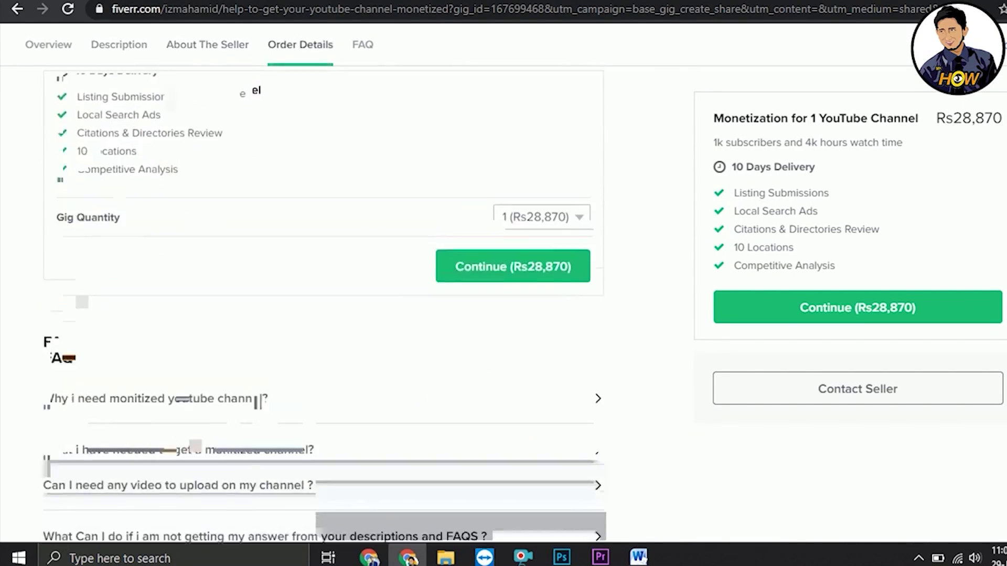
pyautogui.scroll(-3, 323, 304)
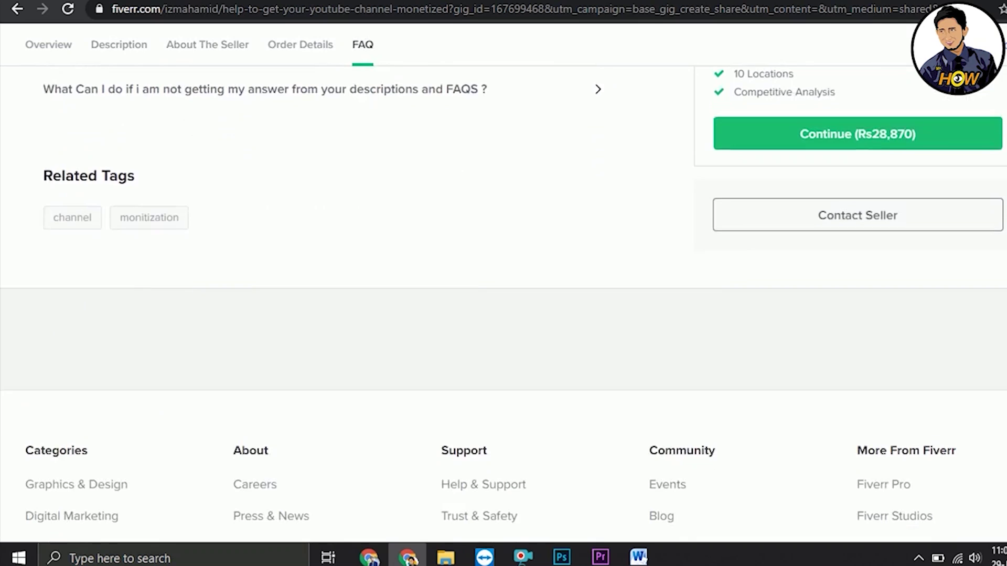
pyautogui.scroll(3, 323, 304)
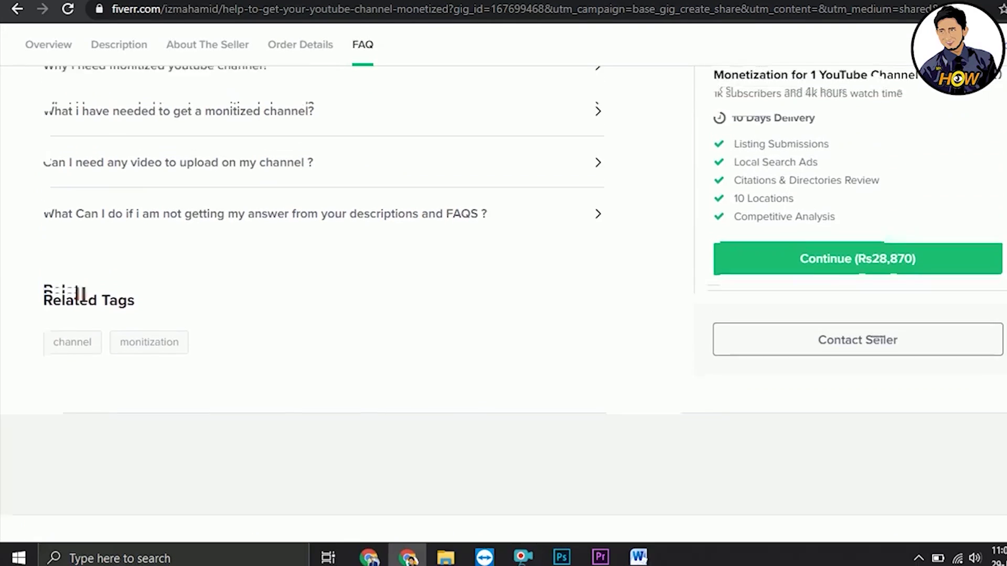